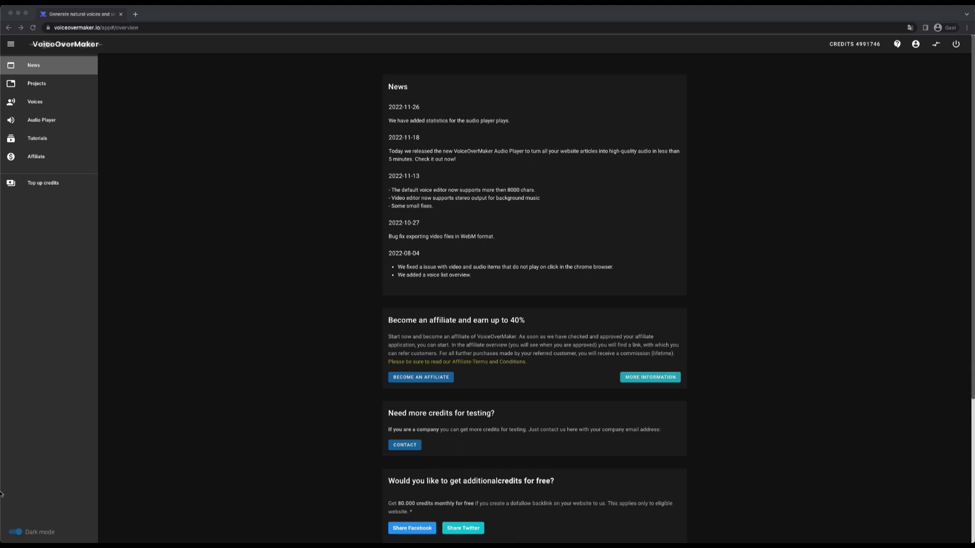
Toggle the app theme and the navigation sidebar off and back on
{"action": "left_click", "coordinate": [18, 534]}
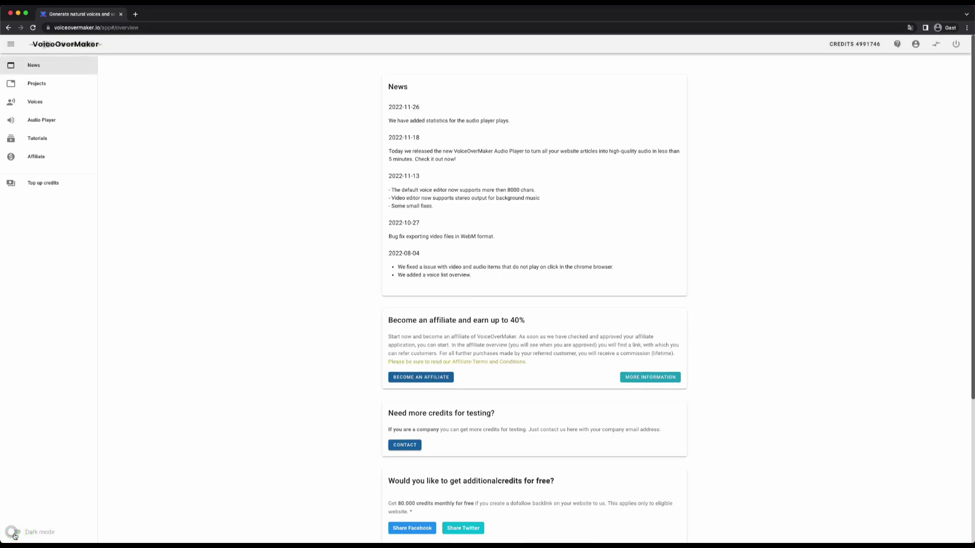
{"action": "left_click", "coordinate": [15, 533]}
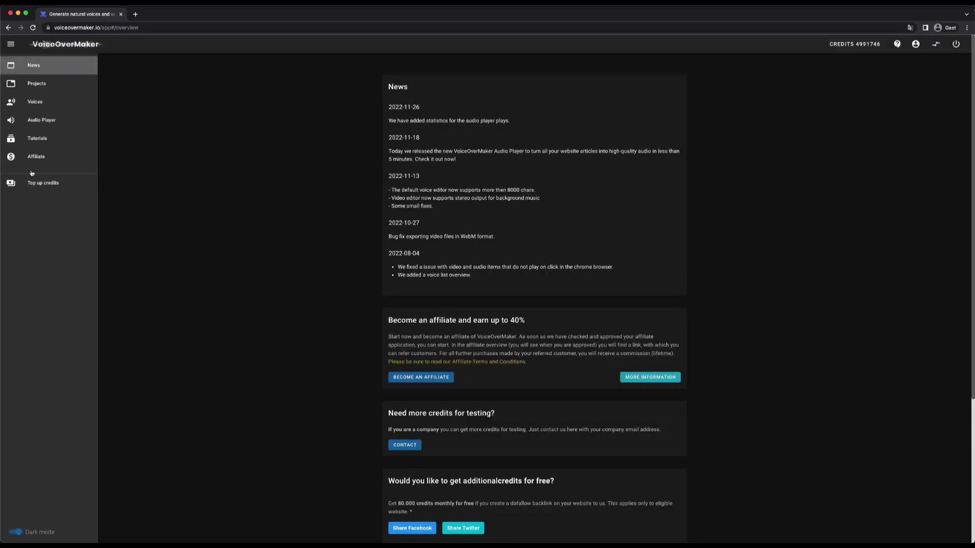
{"action": "left_click", "coordinate": [10, 45]}
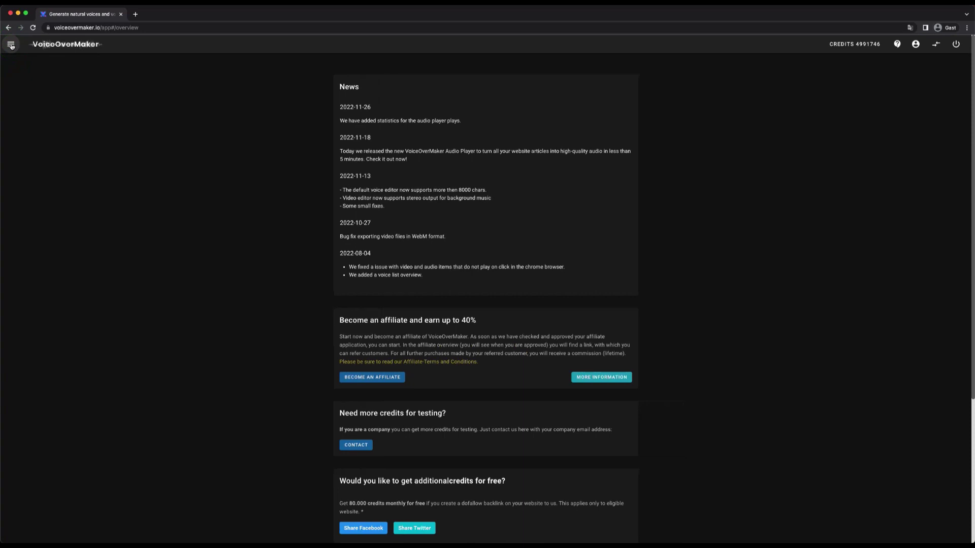
{"action": "left_click", "coordinate": [11, 44]}
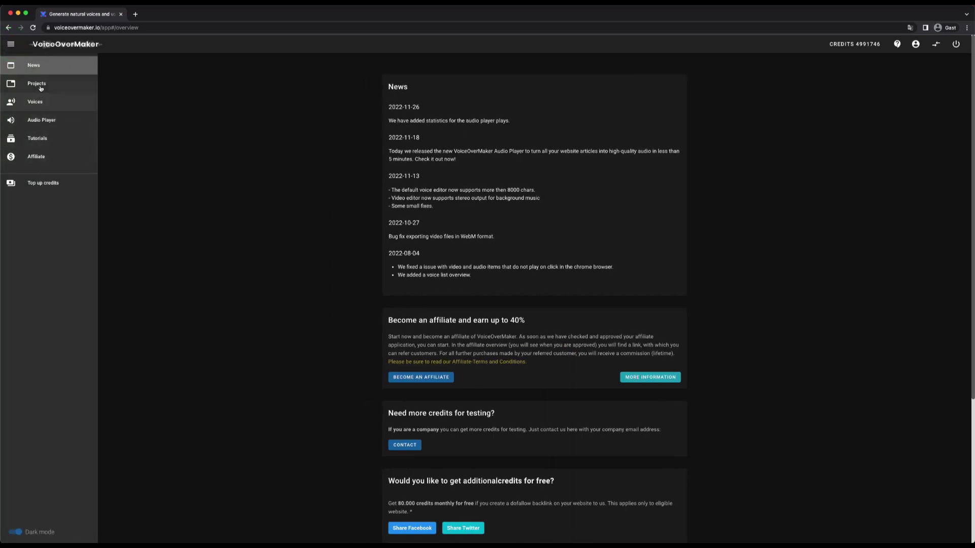
From the Projects page, create a new project named 'Test project'
{"action": "left_click", "coordinate": [75, 83]}
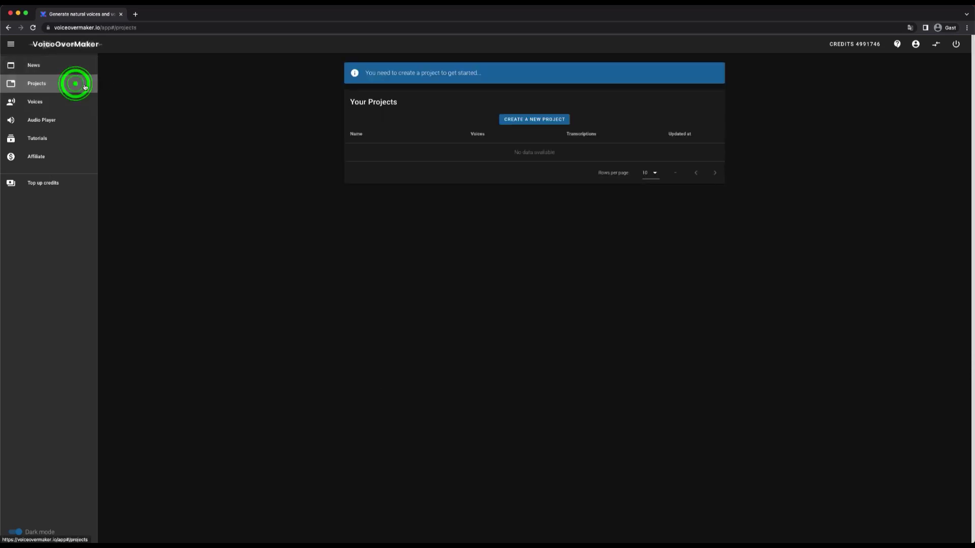
{"action": "left_click", "coordinate": [535, 121]}
{"action": "left_click", "coordinate": [468, 287]}
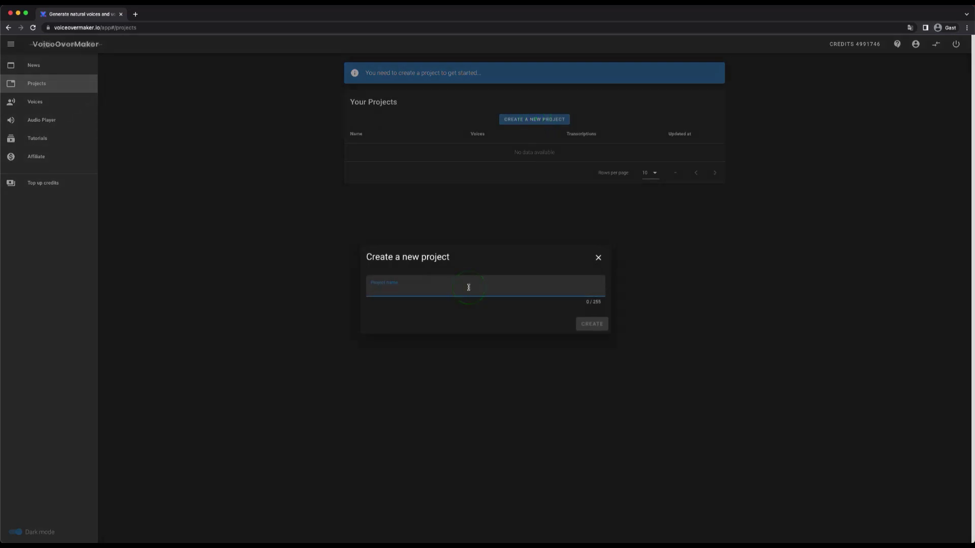
{"action": "type", "text": "Test project"}
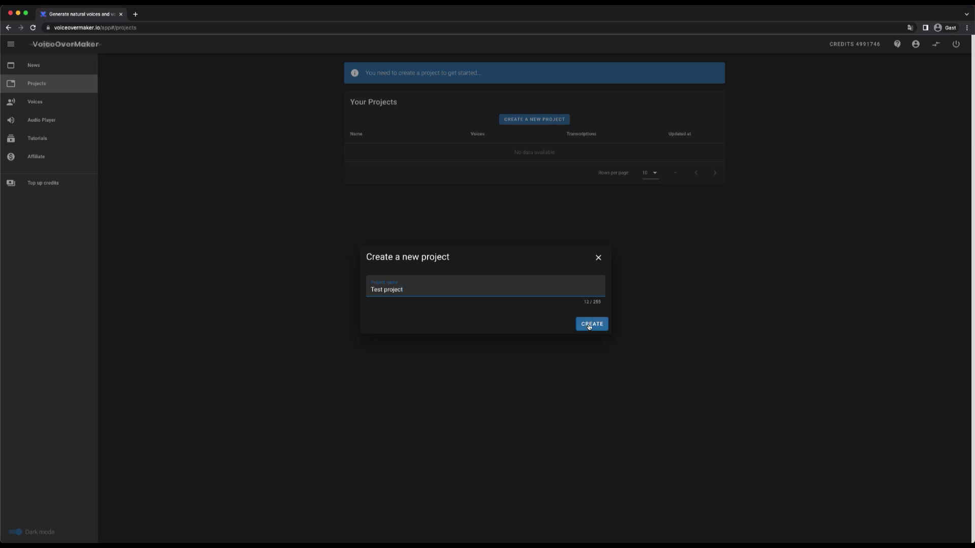
{"action": "left_click", "coordinate": [589, 324]}
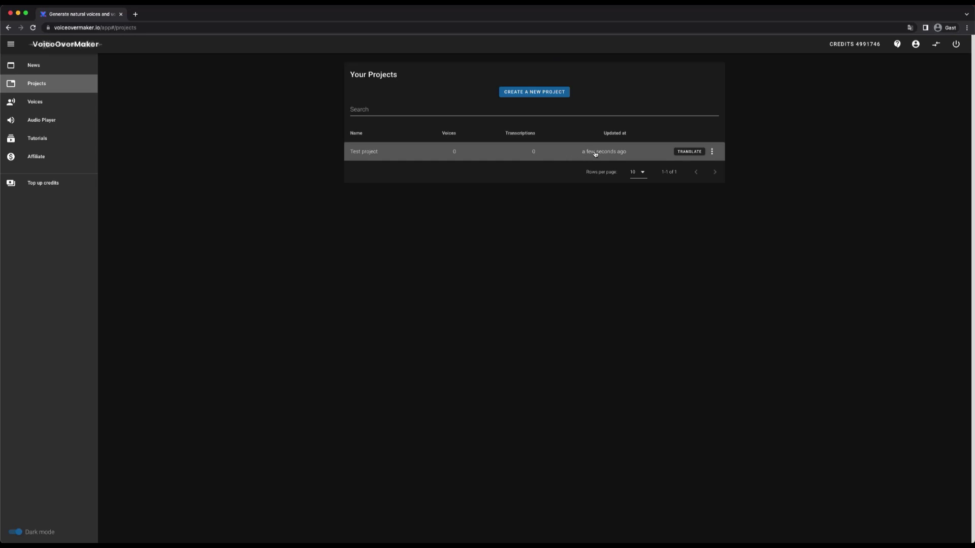
Try the project Search field, then clear it so all projects show
{"action": "left_click", "coordinate": [364, 108]}
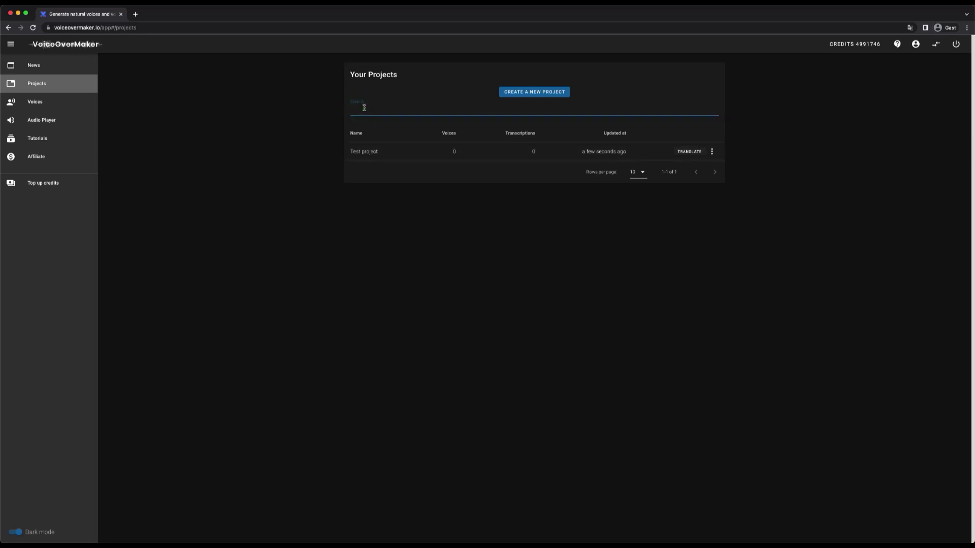
{"action": "type", "text": "x"}
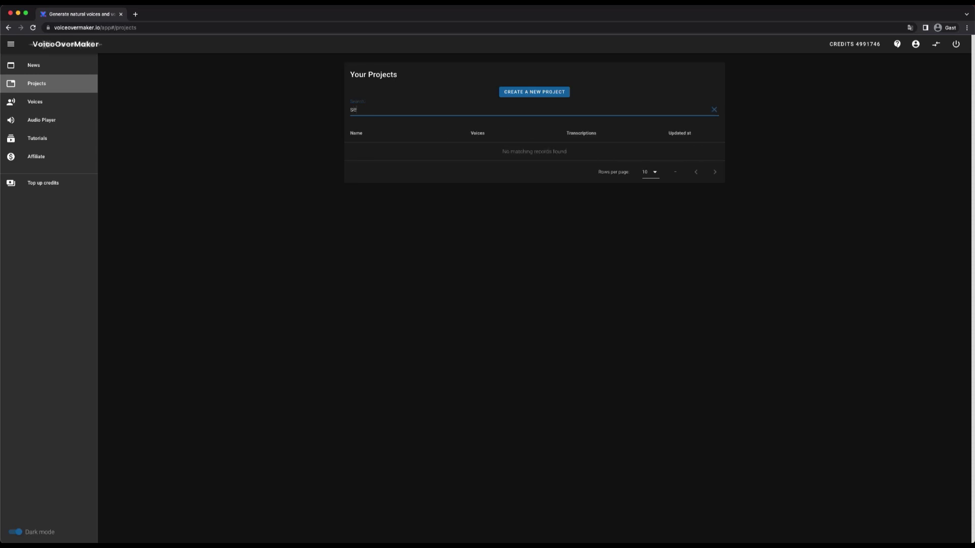
{"action": "key", "text": "BackSpace"}
{"action": "key", "text": "super+a"}
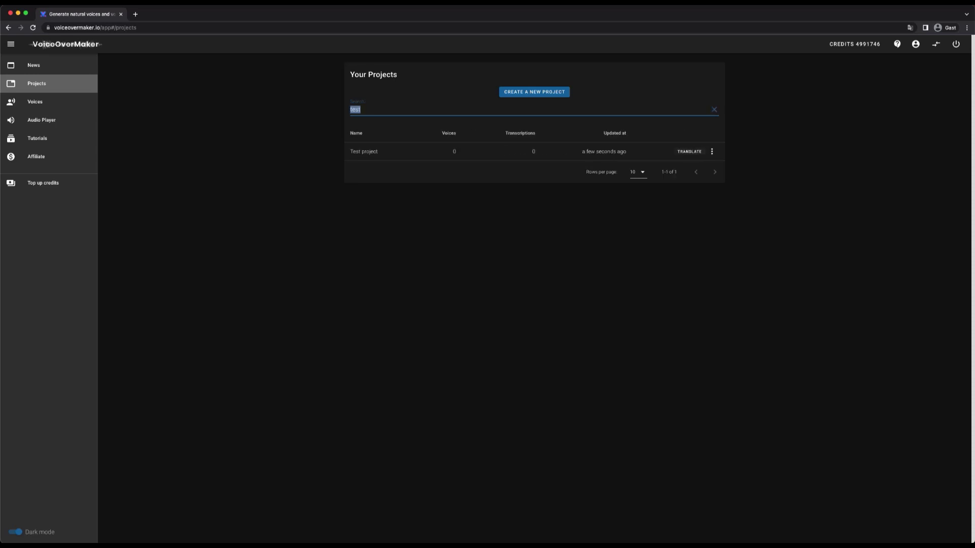
{"action": "key", "text": "BackSpace"}
Check Test project's actions menu without choosing anything, then open Test project
{"action": "left_click", "coordinate": [713, 151]}
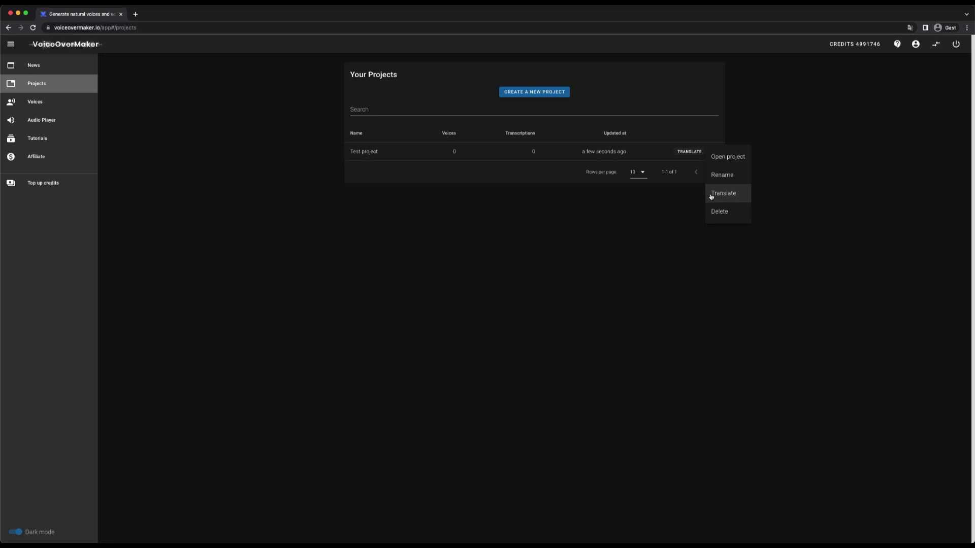
{"action": "left_click", "coordinate": [616, 204]}
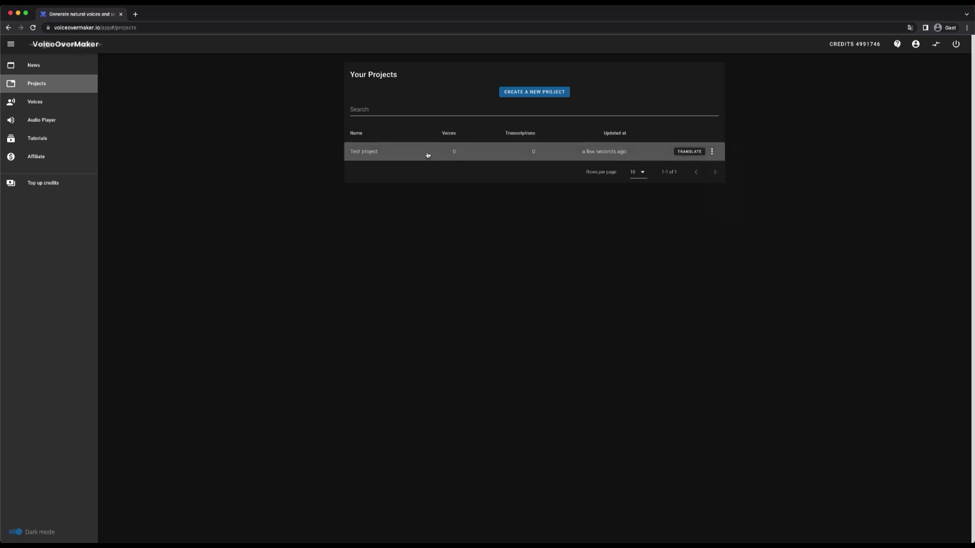
{"action": "left_click", "coordinate": [428, 155]}
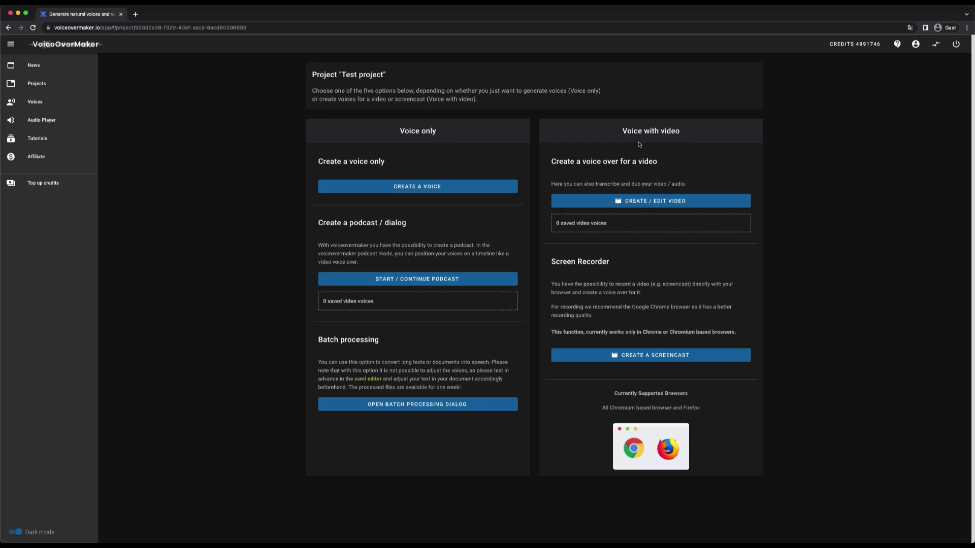
Start a voice-only recording using the English (en-AU, Female, Neural) Annette voice
{"action": "left_click", "coordinate": [470, 194]}
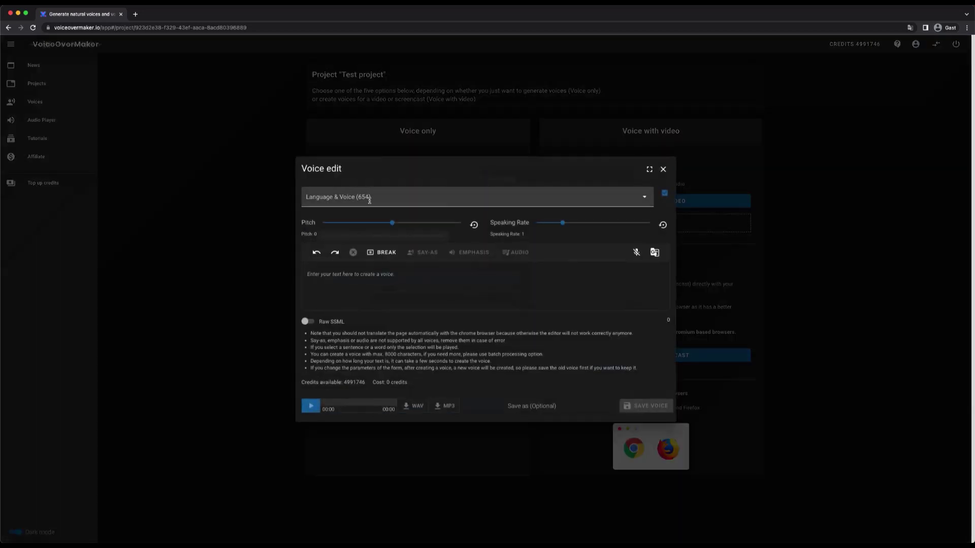
{"action": "left_click", "coordinate": [370, 199]}
{"action": "type", "text": "eng"}
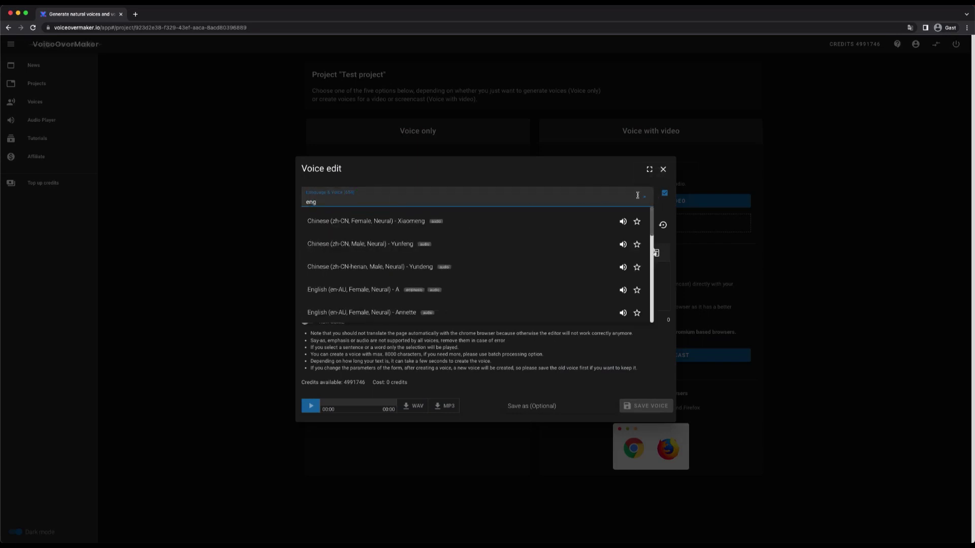
{"action": "type", "text": "li"}
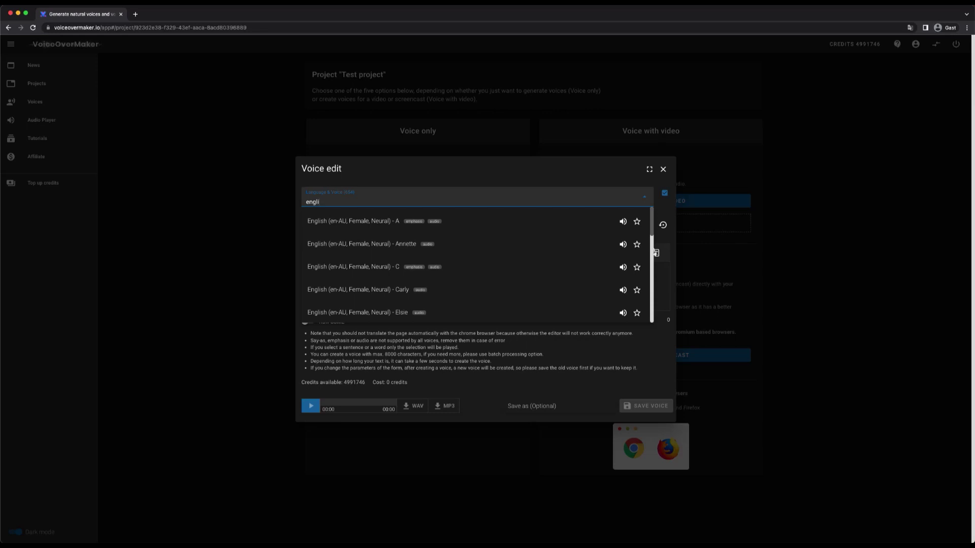
{"action": "left_click", "coordinate": [592, 244]}
Generate 'This is an example' and enter 'My test voice' as its save name
{"action": "left_click", "coordinate": [391, 286]}
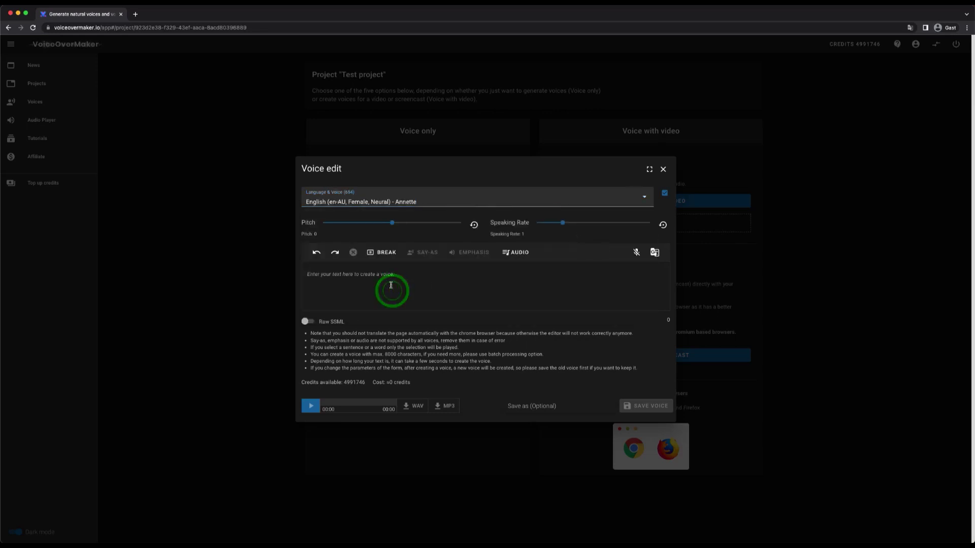
{"action": "type", "text": "This is an example"}
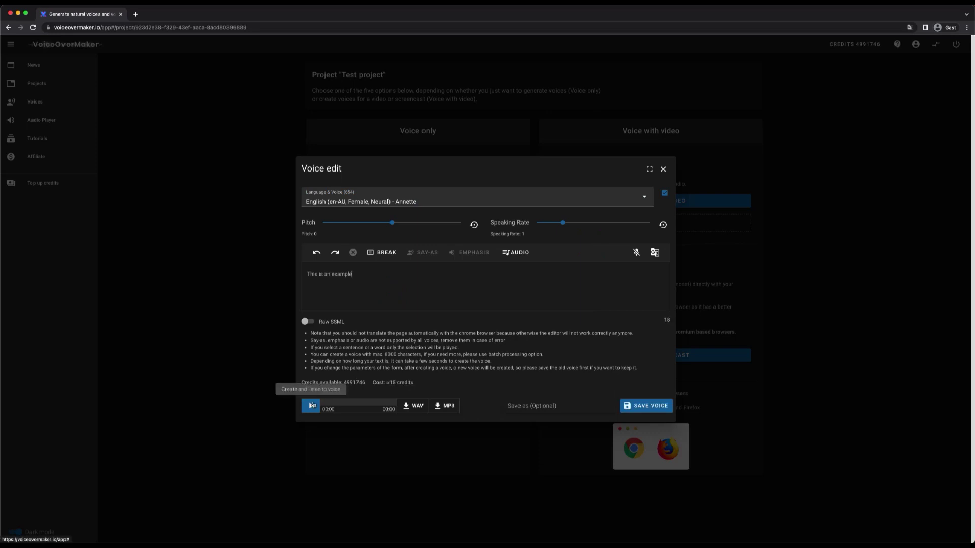
{"action": "left_click", "coordinate": [313, 404]}
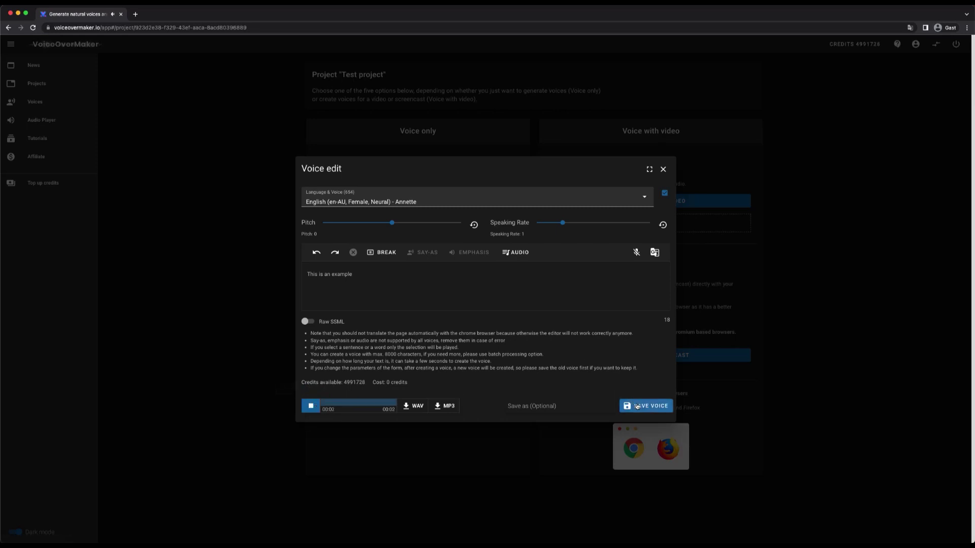
{"action": "left_click", "coordinate": [544, 402]}
{"action": "type", "text": "My"}
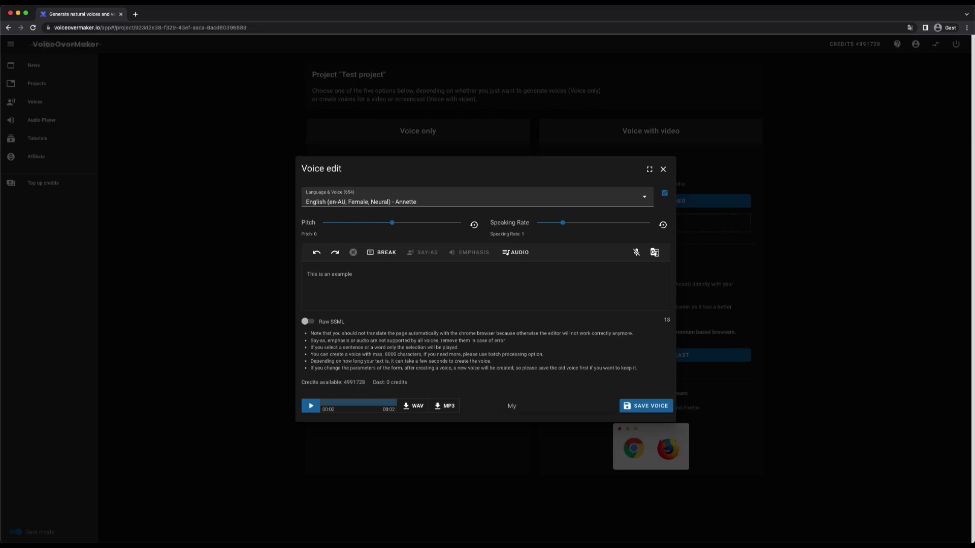
{"action": "type", "text": " test voice"}
Save 'My test voice' and glance at its actions menu without choosing anything
{"action": "left_click", "coordinate": [629, 409]}
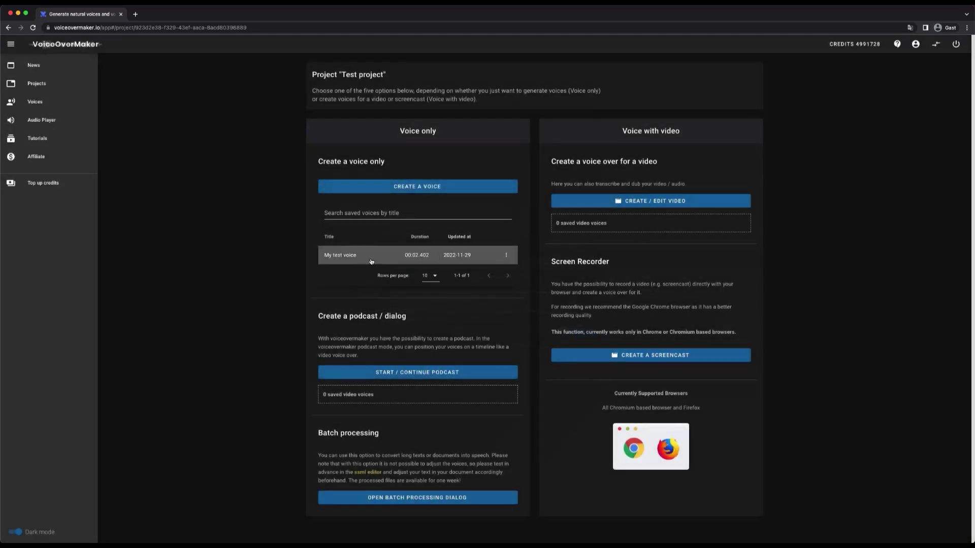
{"action": "left_click", "coordinate": [506, 254]}
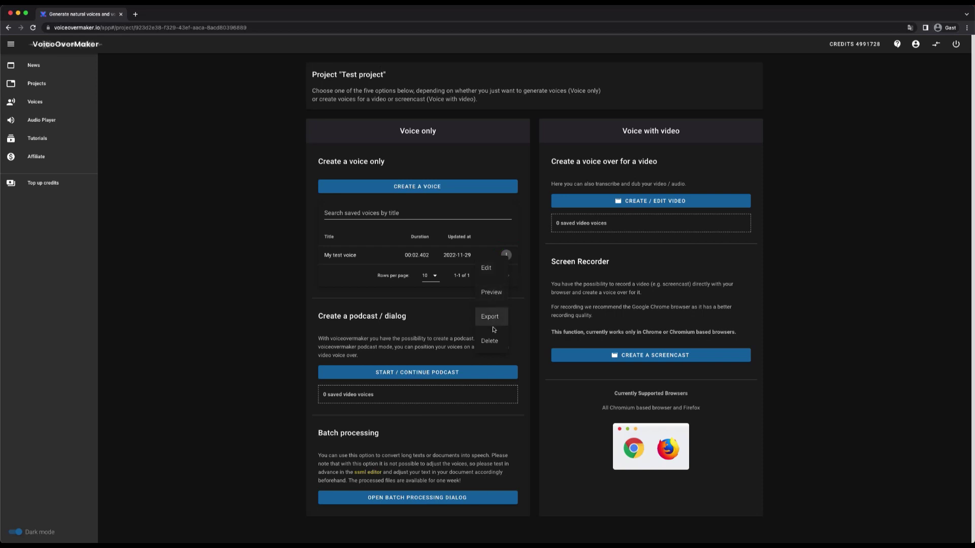
{"action": "left_click", "coordinate": [438, 327]}
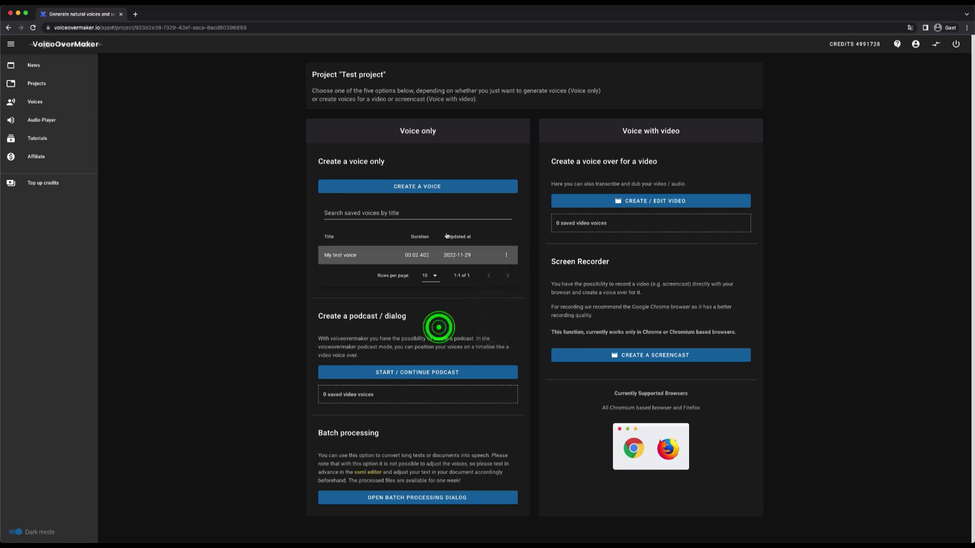
On the podcast timeline, add an Annette voice clip beginning 'Hi my name'
{"action": "left_click", "coordinate": [409, 373]}
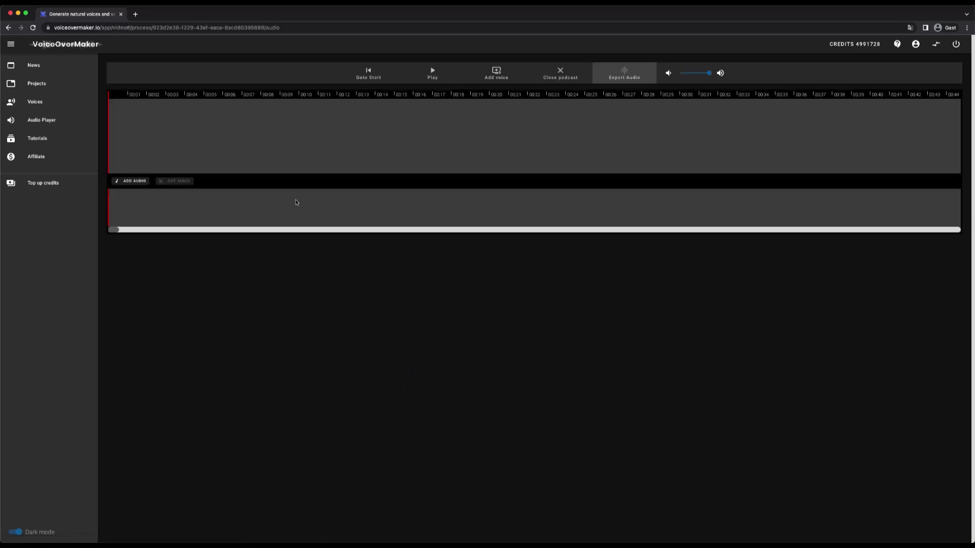
{"action": "left_click", "coordinate": [239, 124]}
{"action": "left_click", "coordinate": [510, 75]}
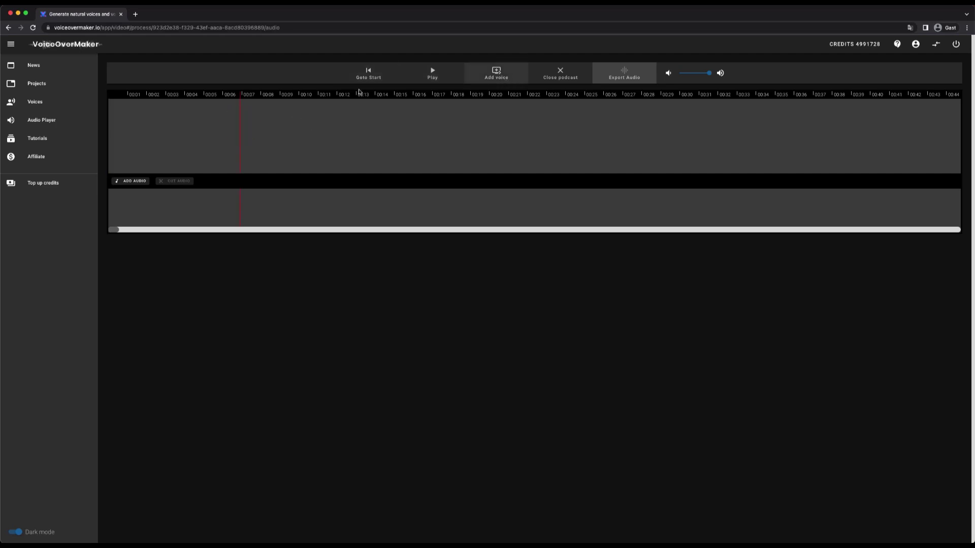
{"action": "left_click", "coordinate": [203, 120]}
{"action": "left_click", "coordinate": [503, 72]}
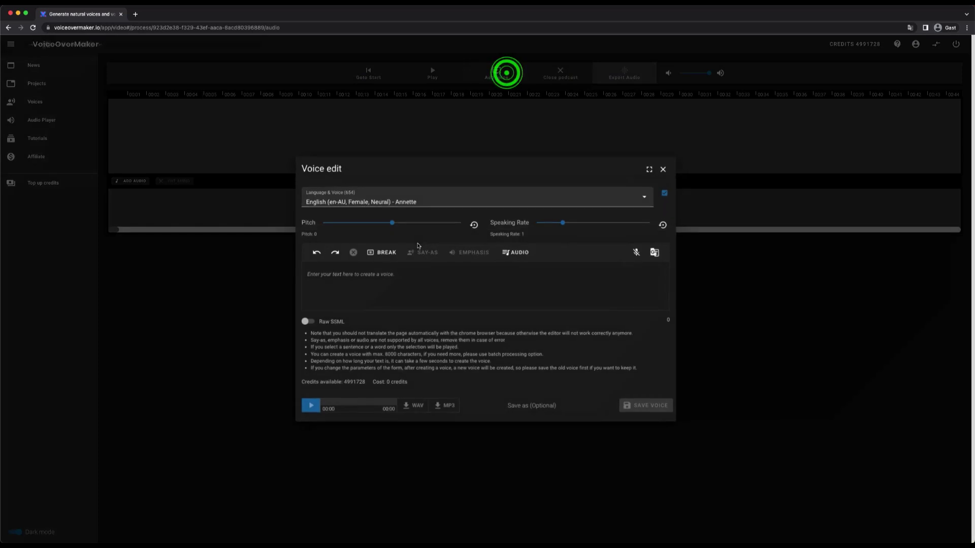
{"action": "left_click", "coordinate": [371, 291]}
{"action": "type", "text": "H"}
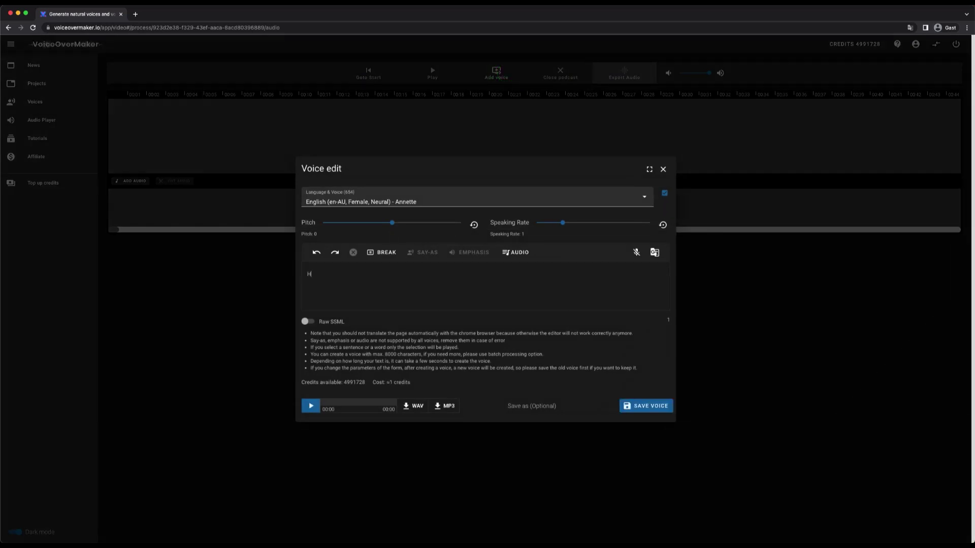
{"action": "type", "text": "i my name is annette"}
{"action": "left_click", "coordinate": [650, 411]}
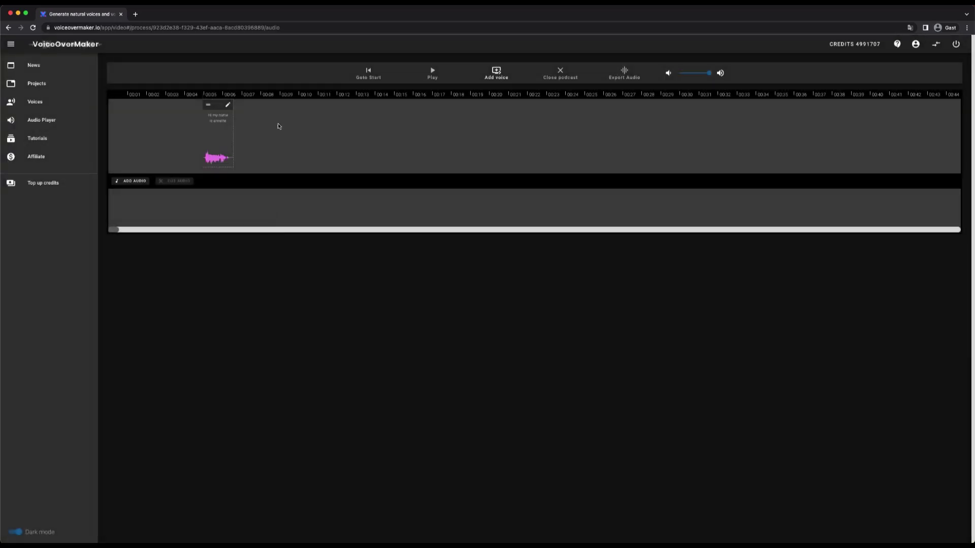
Add a second clip, 'hi my name is carly', in the en-AU Carly voice
{"action": "left_click", "coordinate": [269, 122]}
{"action": "left_click", "coordinate": [497, 70]}
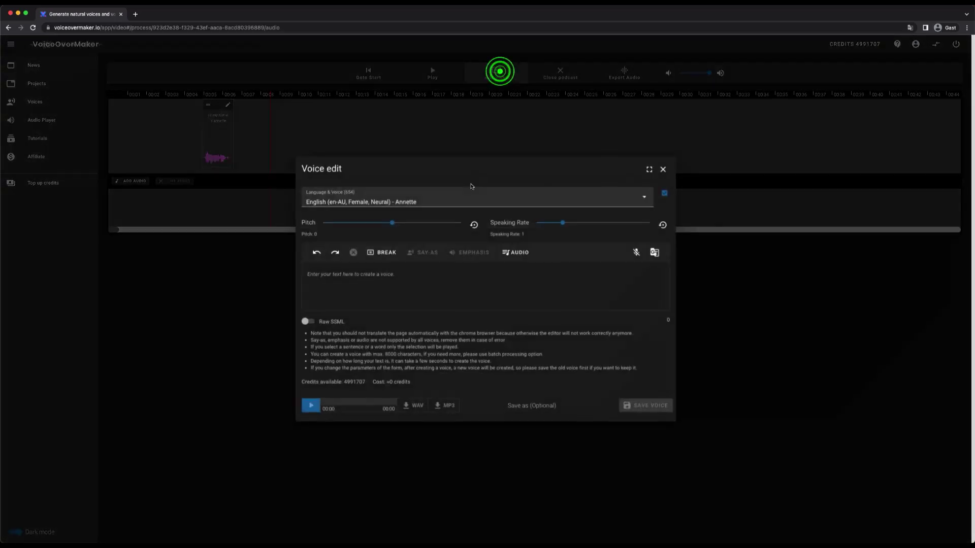
{"action": "left_click", "coordinate": [453, 198]}
{"action": "type", "text": "english"}
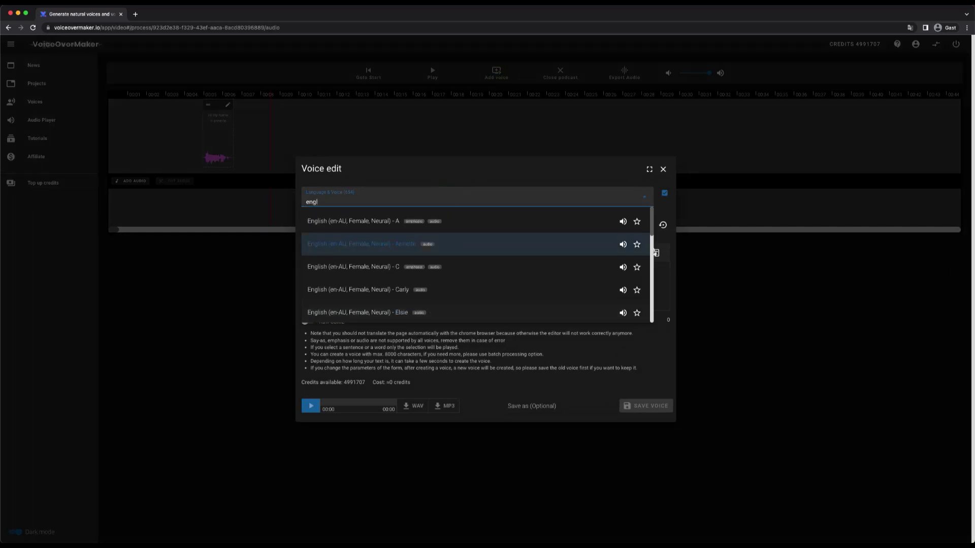
{"action": "left_click", "coordinate": [490, 294]}
{"action": "left_click", "coordinate": [375, 277]}
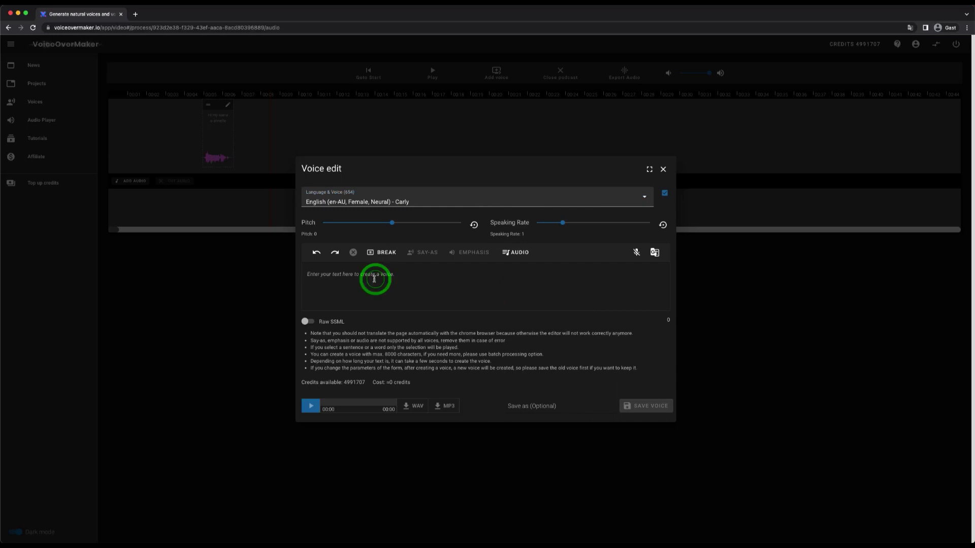
{"action": "type", "text": "hi"}
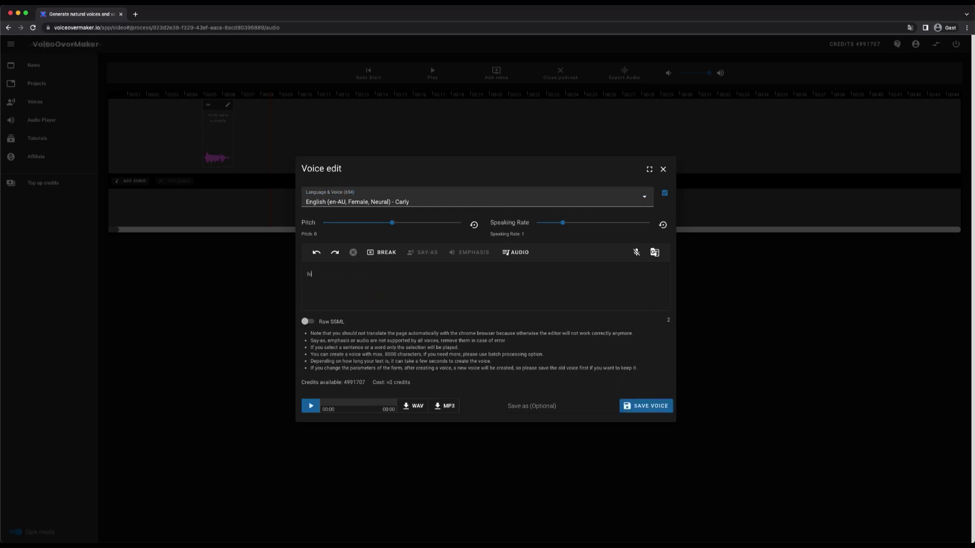
{"action": "type", "text": " my name is carly"}
{"action": "left_click", "coordinate": [645, 405]}
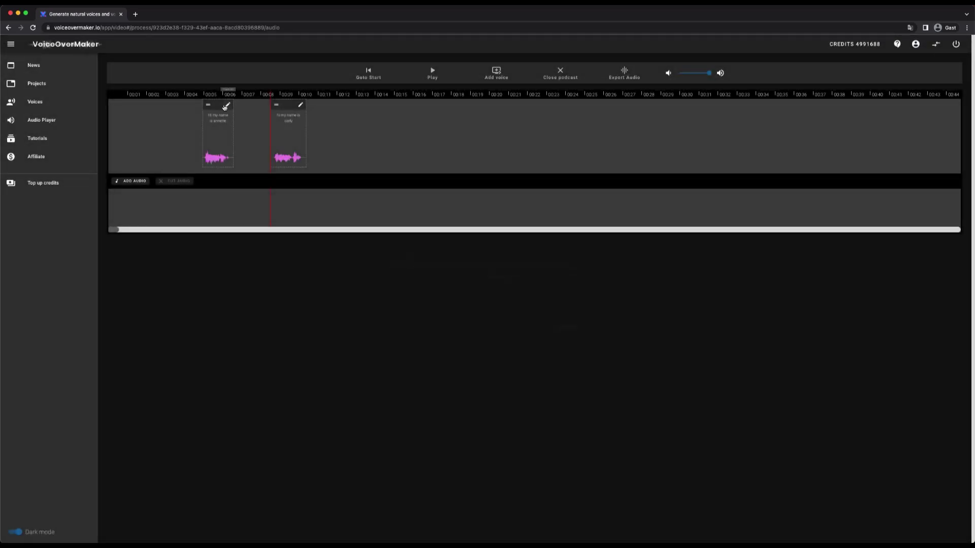
Move the first Annette clip later on the timeline and narrow it
{"action": "left_click", "coordinate": [198, 106]}
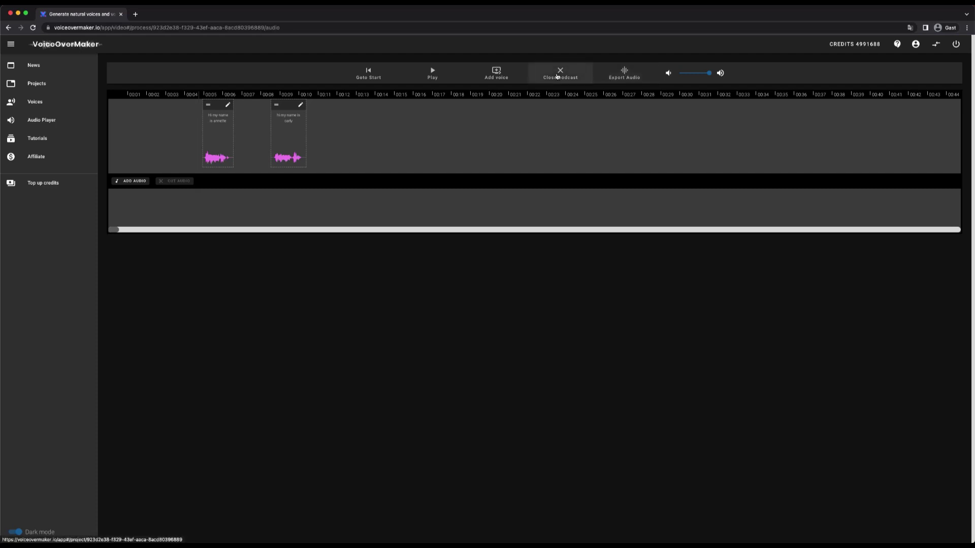
{"action": "left_click", "coordinate": [227, 105]}
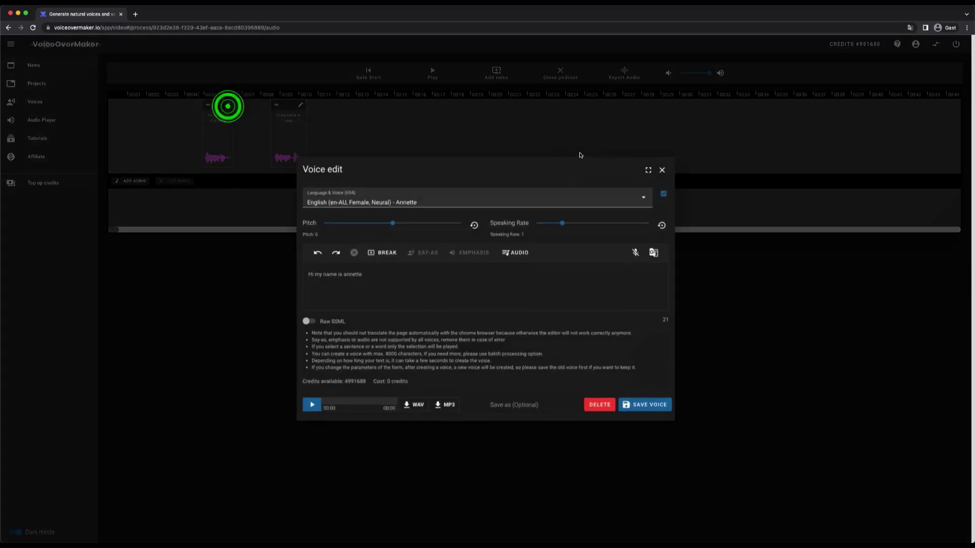
{"action": "left_click", "coordinate": [663, 171]}
{"action": "left_click_drag", "start_coordinate": [217, 106], "coordinate": [234, 143]}
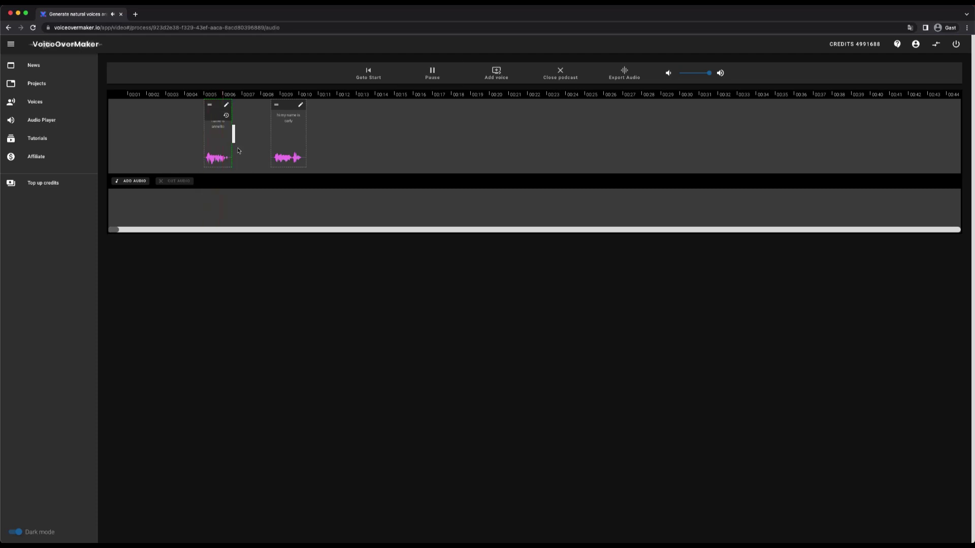
{"action": "left_click_drag", "start_coordinate": [233, 134], "coordinate": [230, 135]}
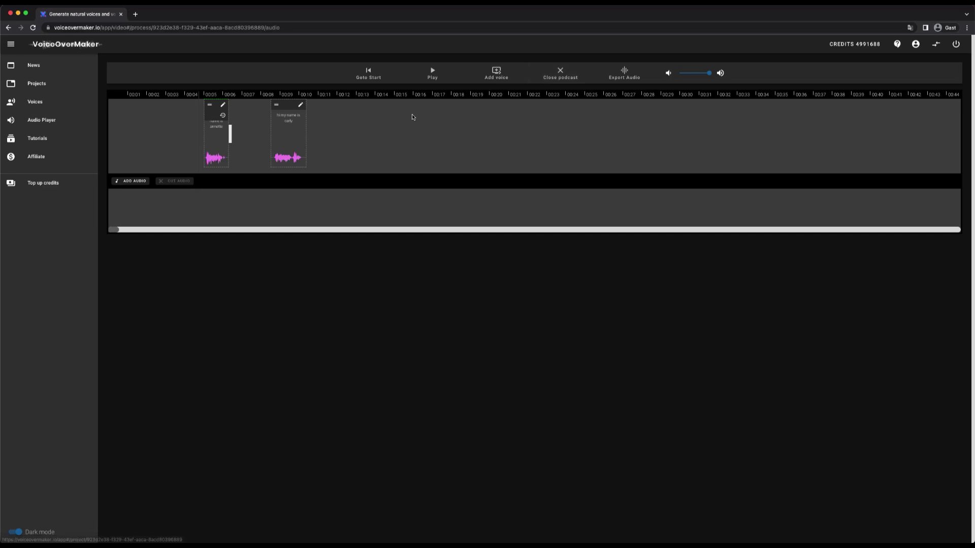
Lower and restore the voice volume, then close the podcast editor
{"action": "left_click", "coordinate": [694, 74]}
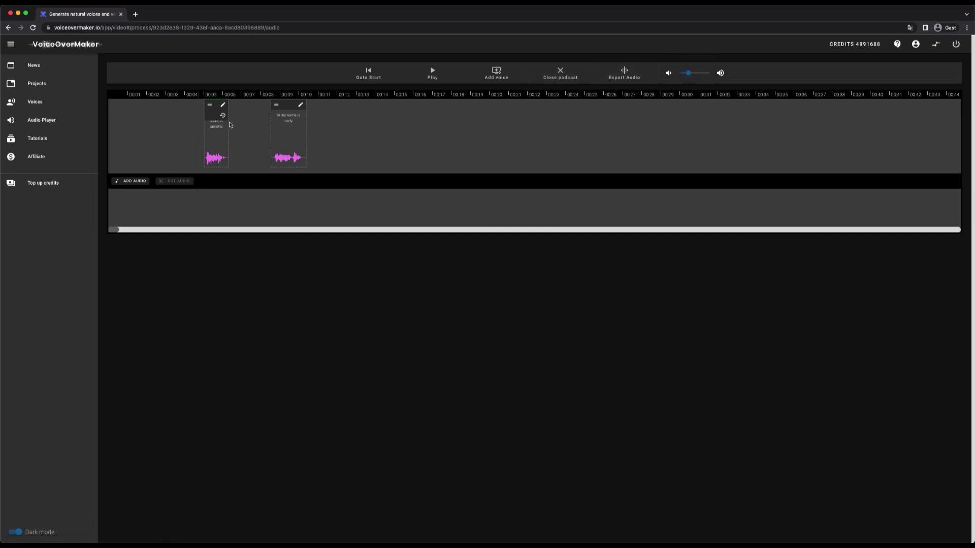
{"action": "left_click", "coordinate": [692, 75]}
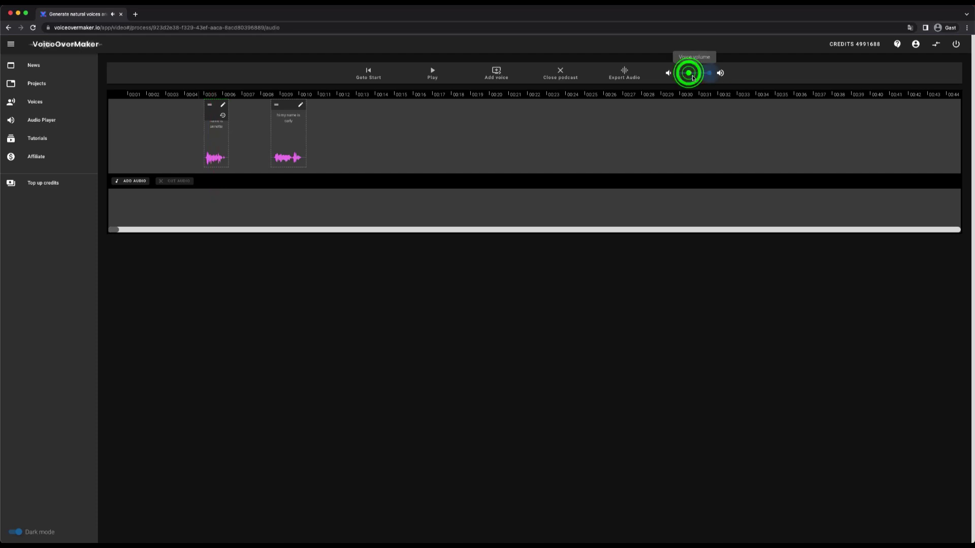
{"action": "left_click", "coordinate": [563, 76]}
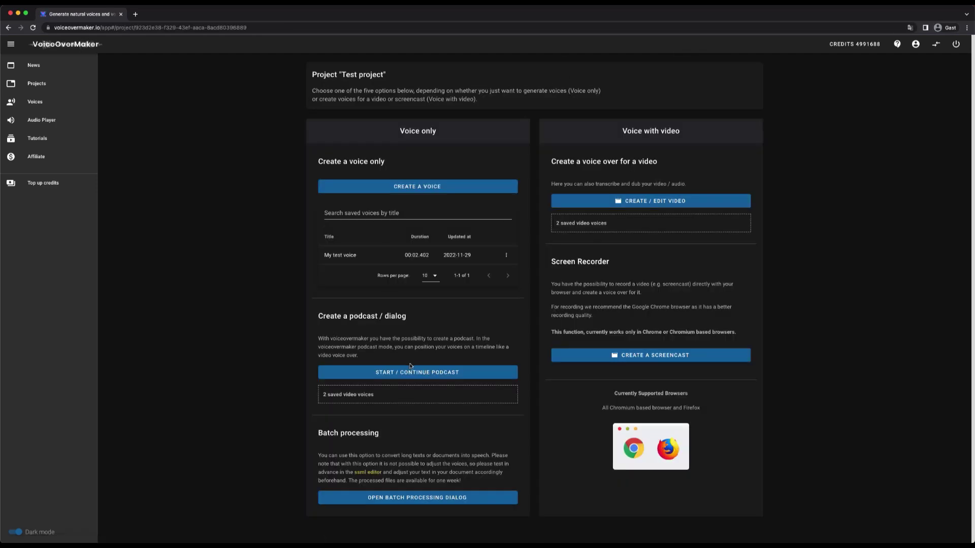
{"action": "left_click", "coordinate": [408, 375]}
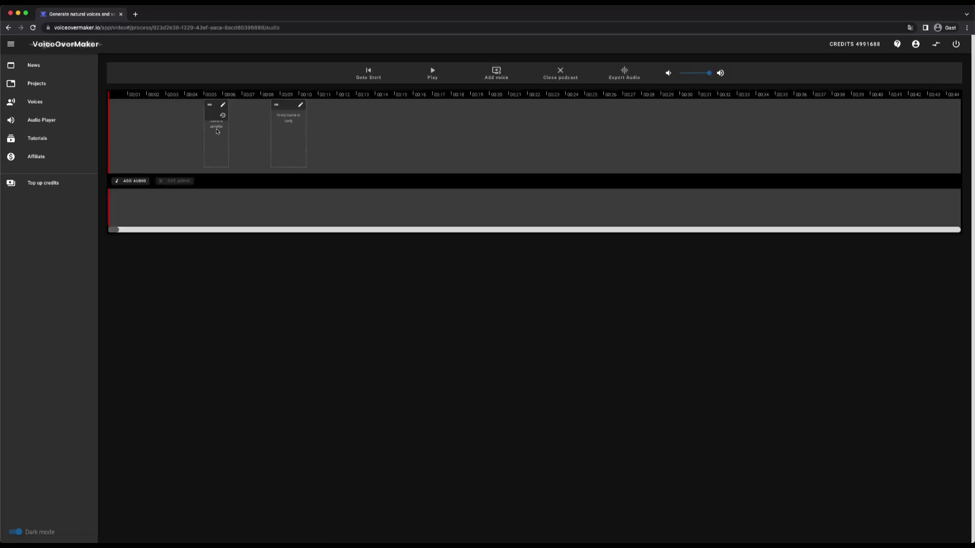
{"action": "left_click", "coordinate": [244, 138]}
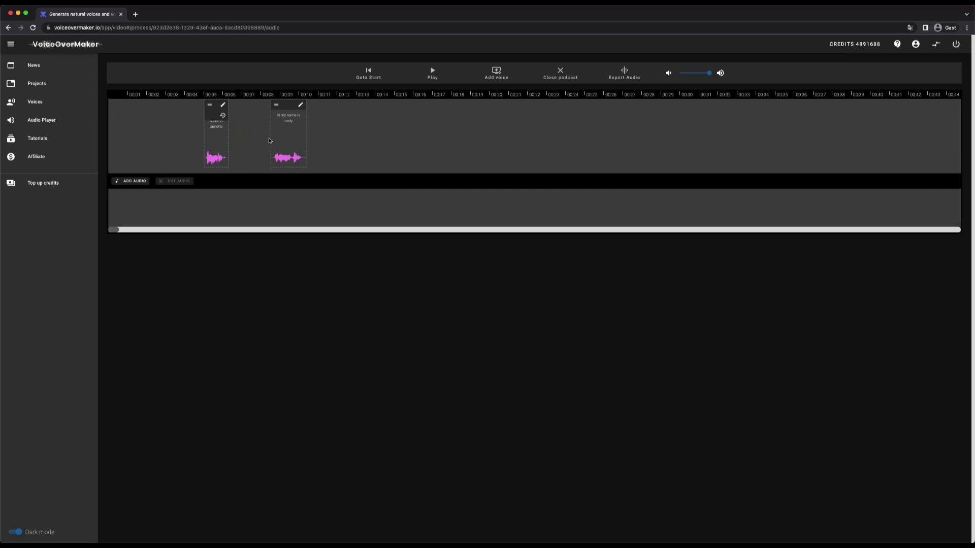
{"action": "left_click", "coordinate": [554, 72]}
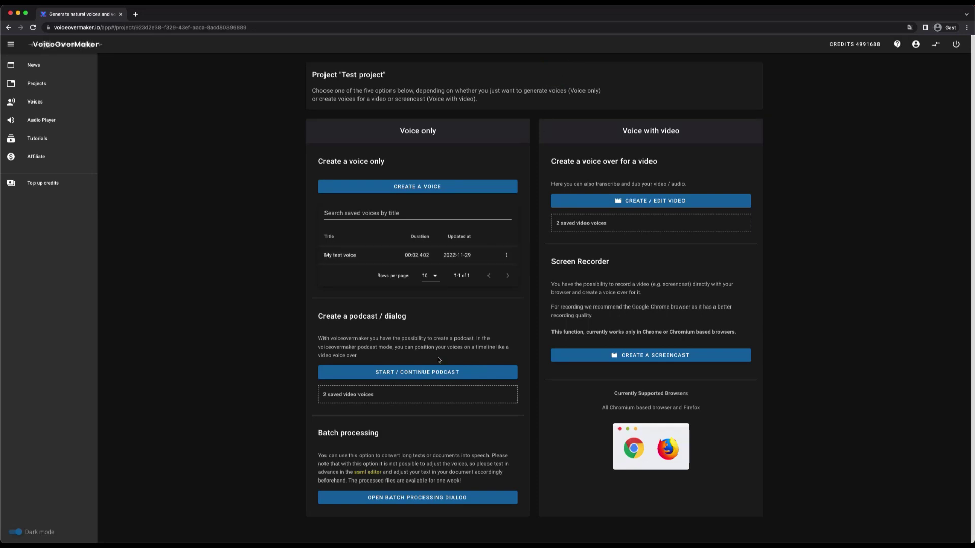
{"action": "left_click", "coordinate": [421, 500]}
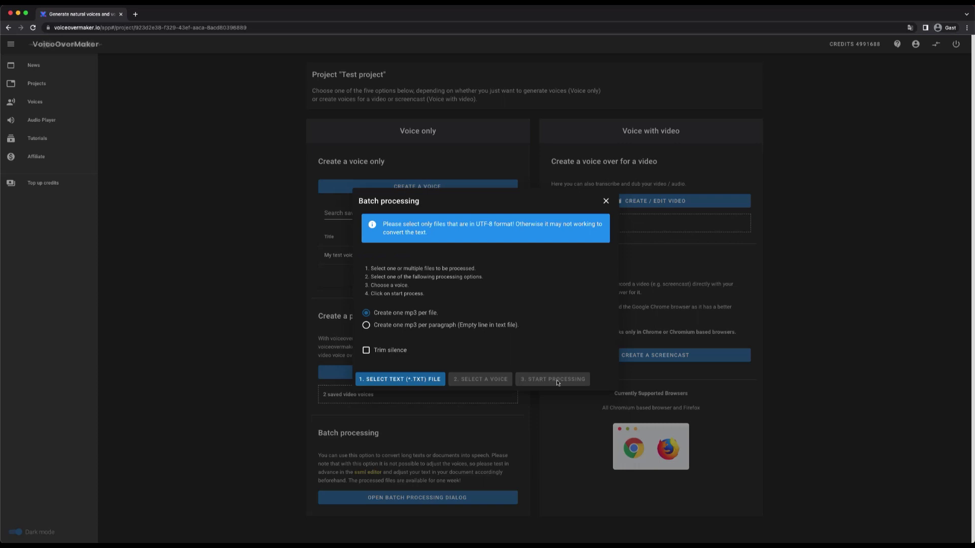
{"action": "left_click", "coordinate": [606, 201]}
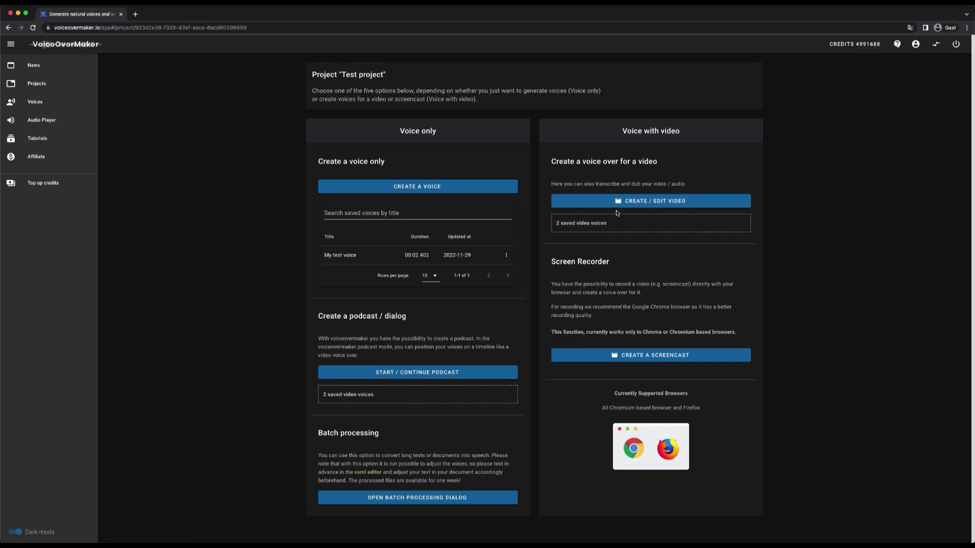
Drop the Particles video into a new video voice-over, play it, and open the transcription dialog
{"action": "left_click", "coordinate": [653, 203]}
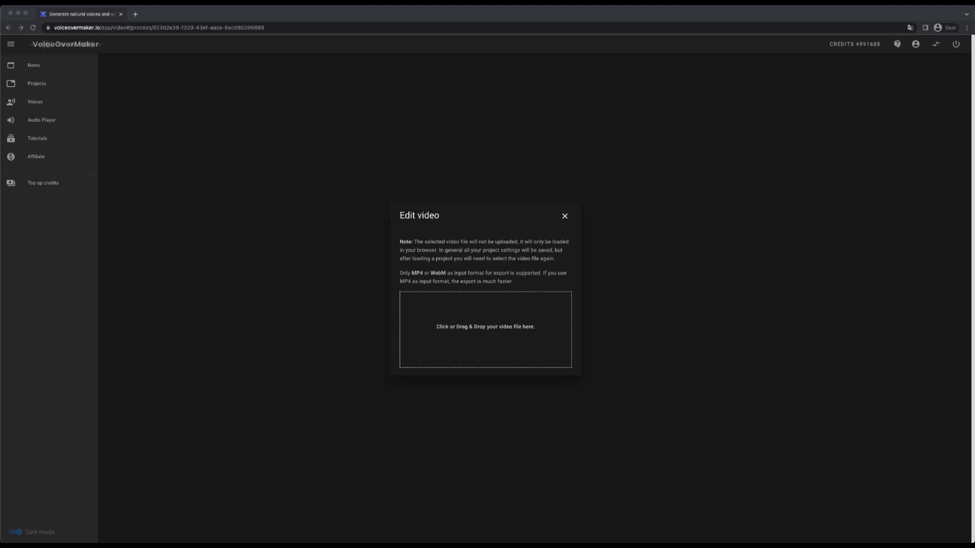
{"action": "left_click_drag", "start_coordinate": [579, 301], "coordinate": [464, 322]}
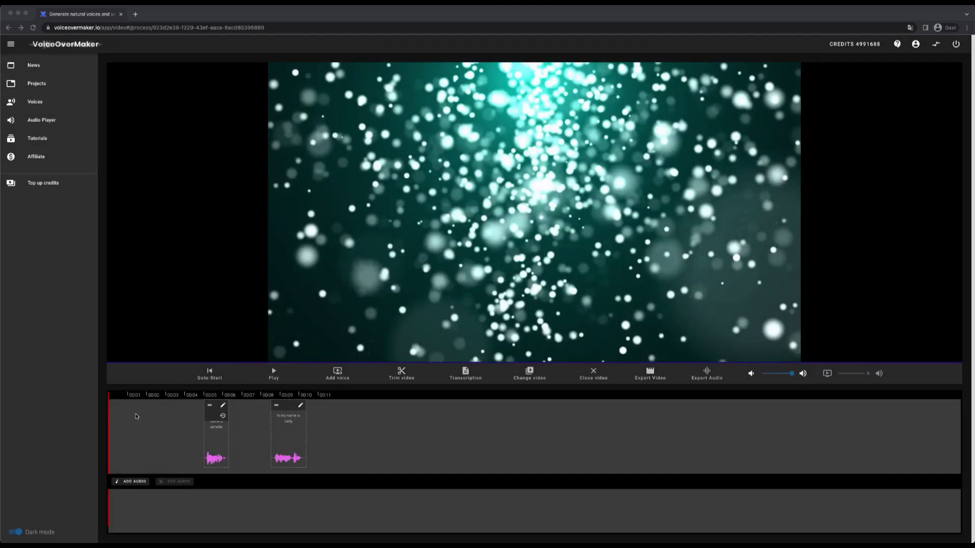
{"action": "left_click", "coordinate": [151, 417]}
{"action": "key", "text": "space"}
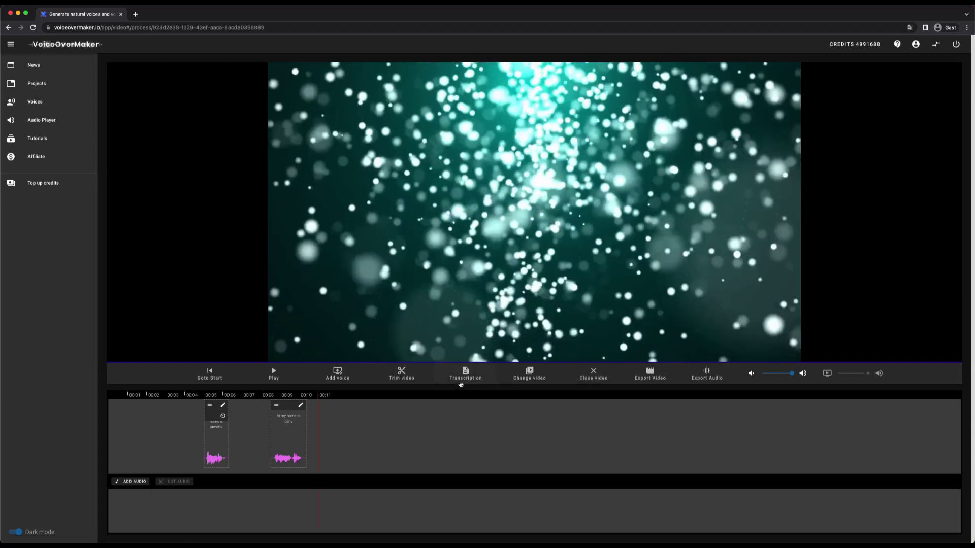
{"action": "left_click", "coordinate": [472, 379]}
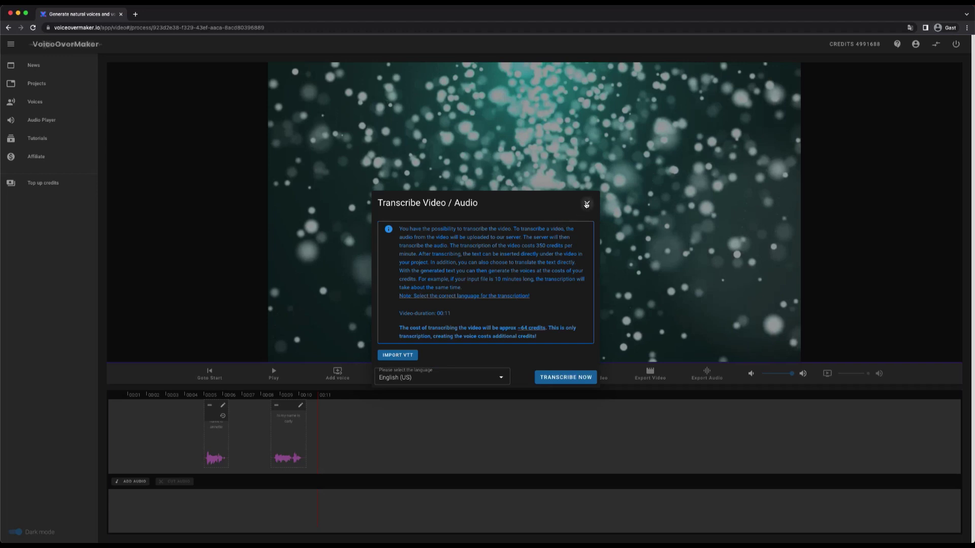
Dismiss transcription, try the trim handles without trimming, then close the video editor
{"action": "left_click", "coordinate": [586, 205]}
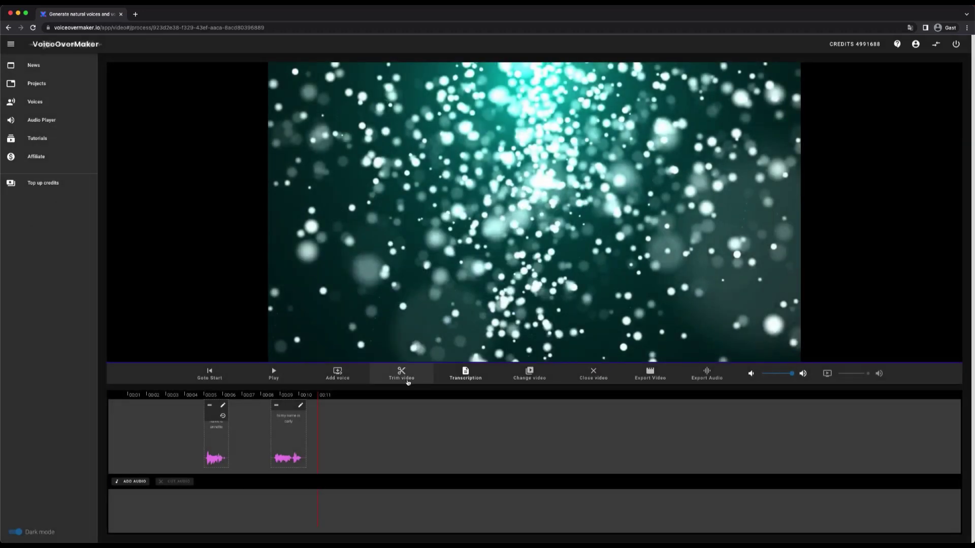
{"action": "left_click", "coordinate": [407, 379]}
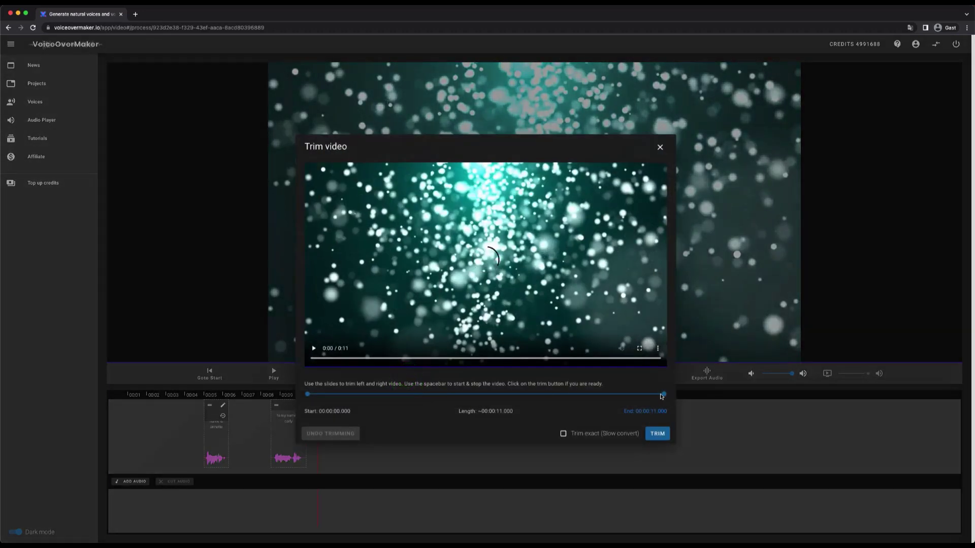
{"action": "left_click_drag", "start_coordinate": [663, 394], "coordinate": [529, 394]}
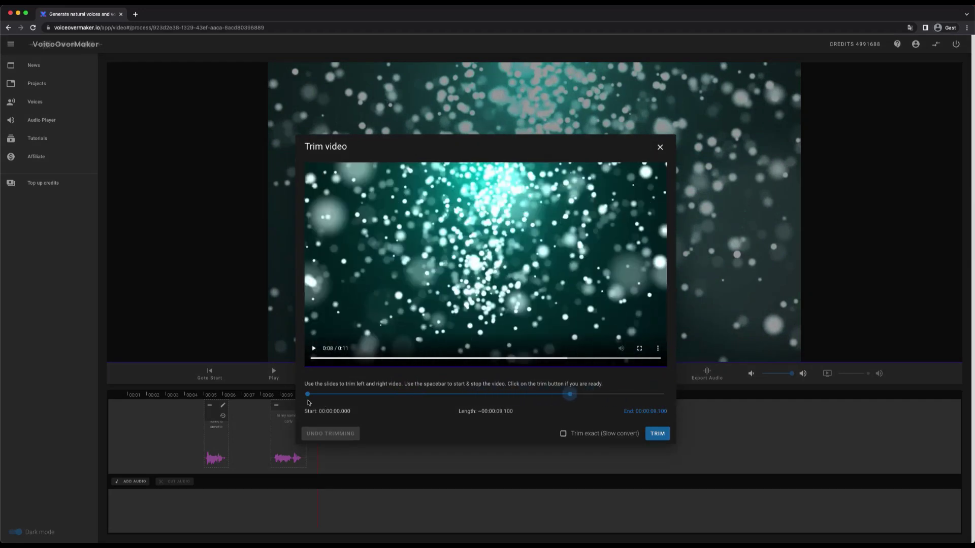
{"action": "mouse_move", "coordinate": [310, 396]}
{"action": "left_mouse_down"}
{"action": "mouse_move", "coordinate": [341, 398]}
{"action": "mouse_move", "coordinate": [308, 395]}
{"action": "left_mouse_up"}
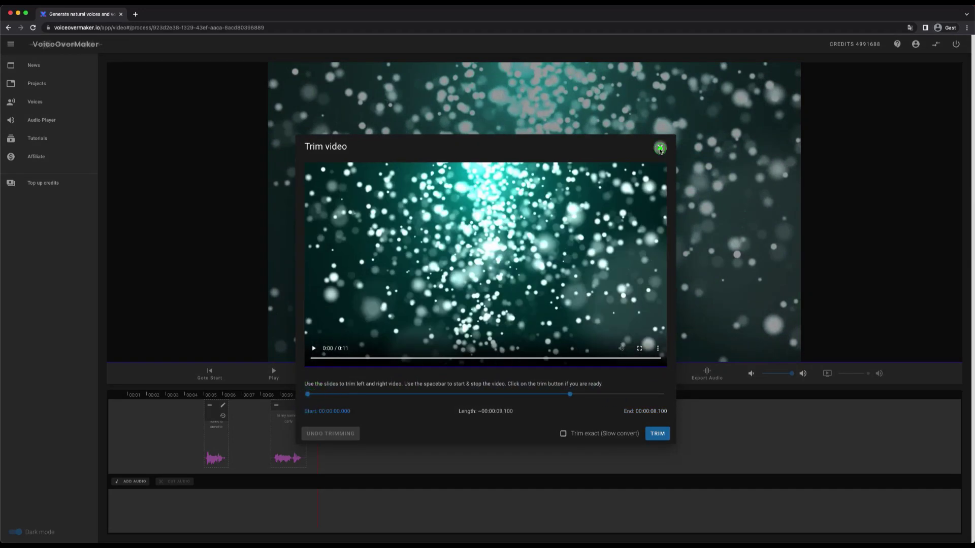
{"action": "left_click", "coordinate": [659, 148]}
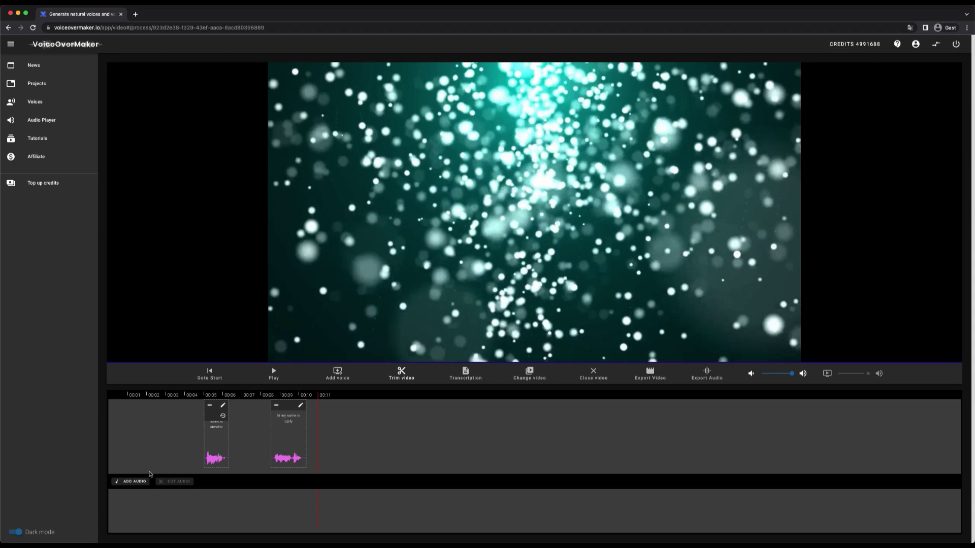
{"action": "left_click", "coordinate": [131, 504]}
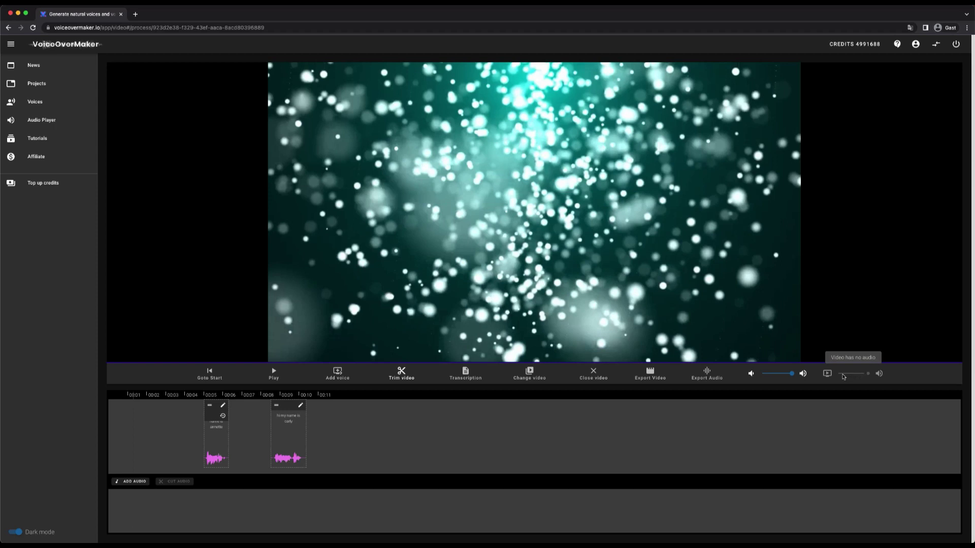
{"action": "left_click", "coordinate": [593, 375]}
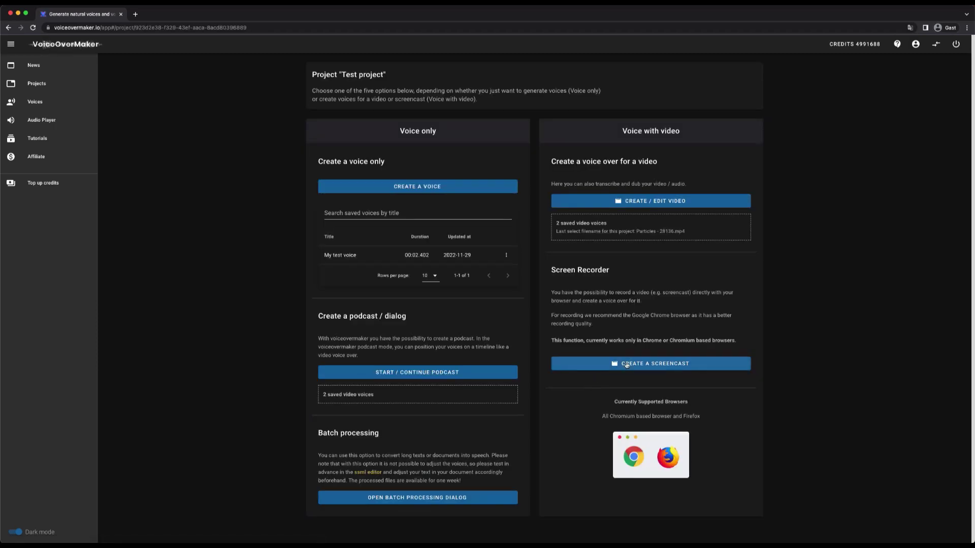
{"action": "left_click", "coordinate": [652, 364]}
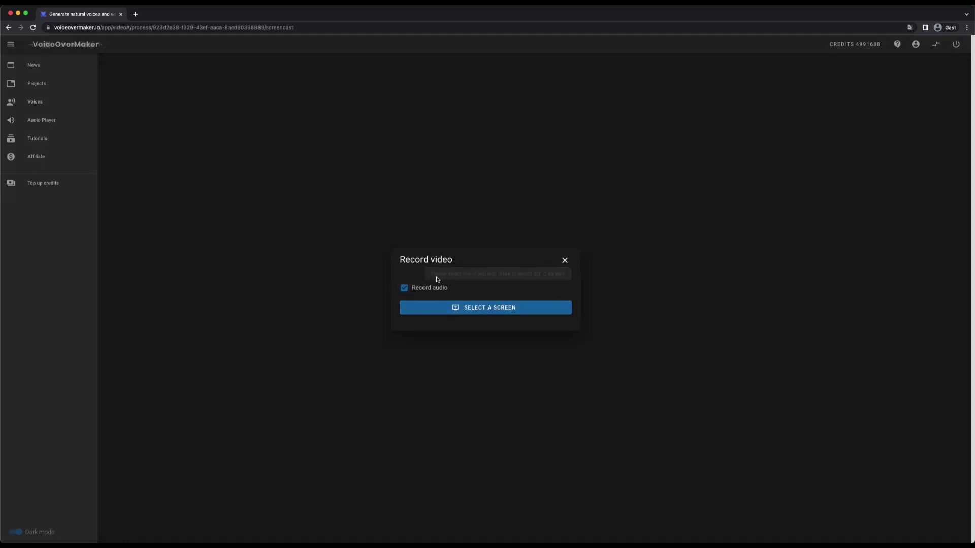
{"action": "left_click", "coordinate": [563, 262]}
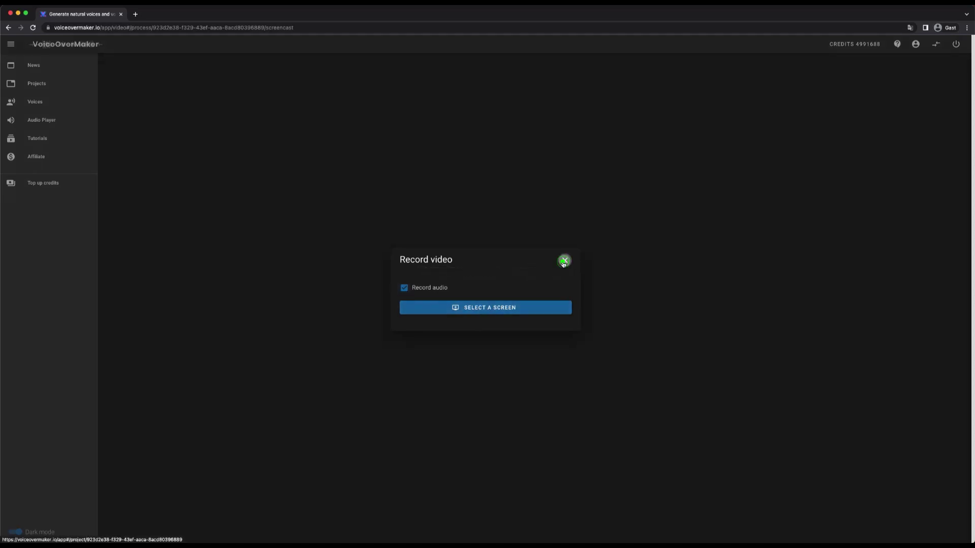
In the Voices library, search 'carly', play its sample, then clear the search
{"action": "left_click", "coordinate": [53, 102]}
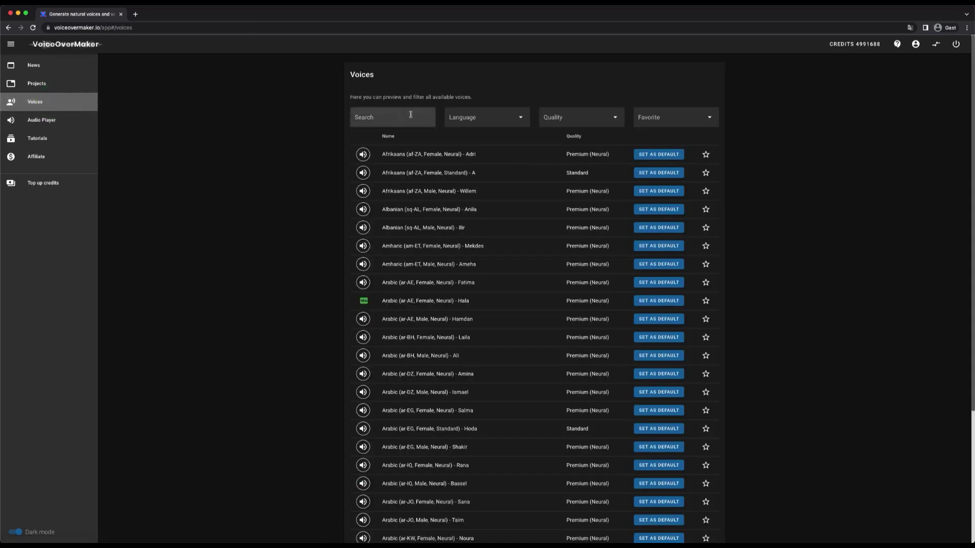
{"action": "left_click", "coordinate": [391, 117]}
{"action": "type", "text": "carl"}
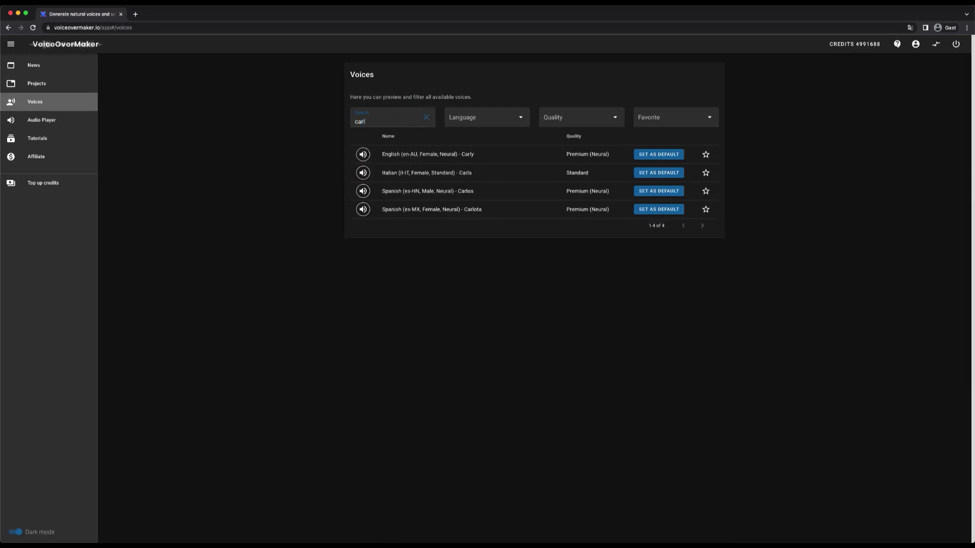
{"action": "type", "text": "y"}
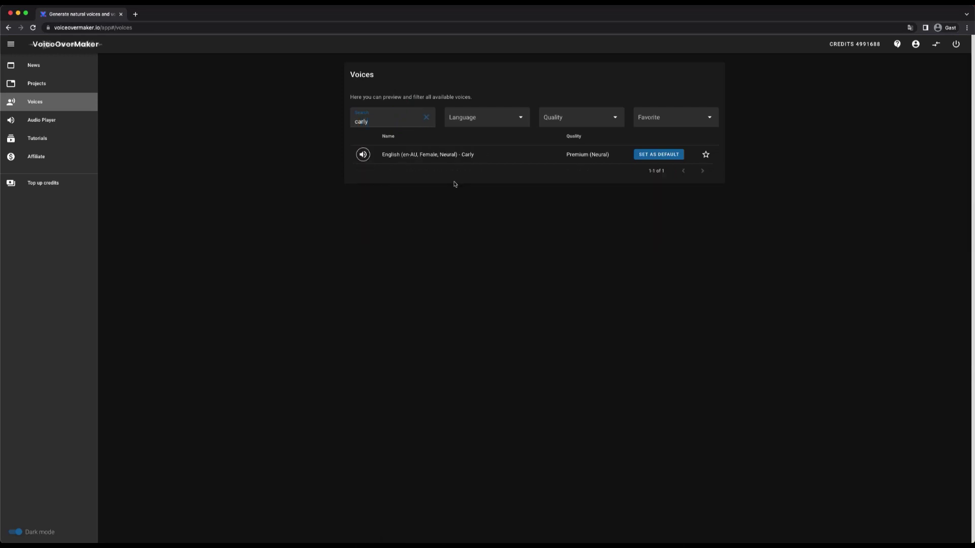
{"action": "left_click", "coordinate": [361, 156]}
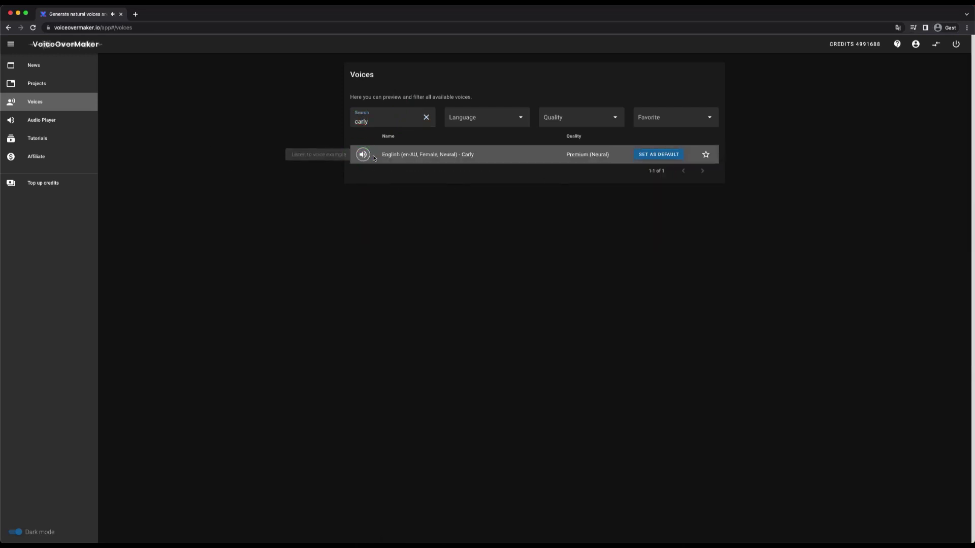
{"action": "left_click", "coordinate": [426, 118]}
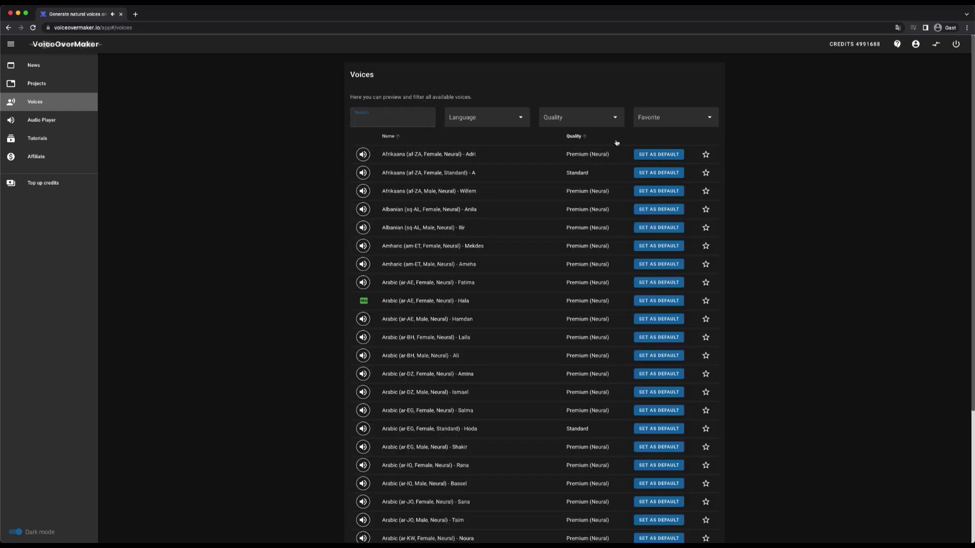
Toggle the Standard and Premium quality filters on and off again
{"action": "left_click", "coordinate": [579, 119]}
{"action": "left_click", "coordinate": [581, 139]}
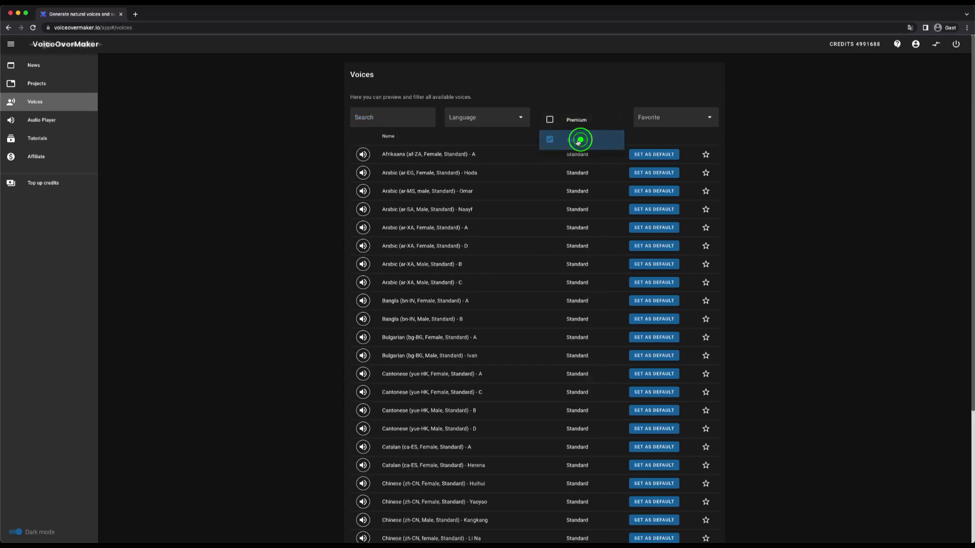
{"action": "left_click", "coordinate": [581, 138]}
{"action": "left_click", "coordinate": [579, 121]}
{"action": "left_click", "coordinate": [577, 120]}
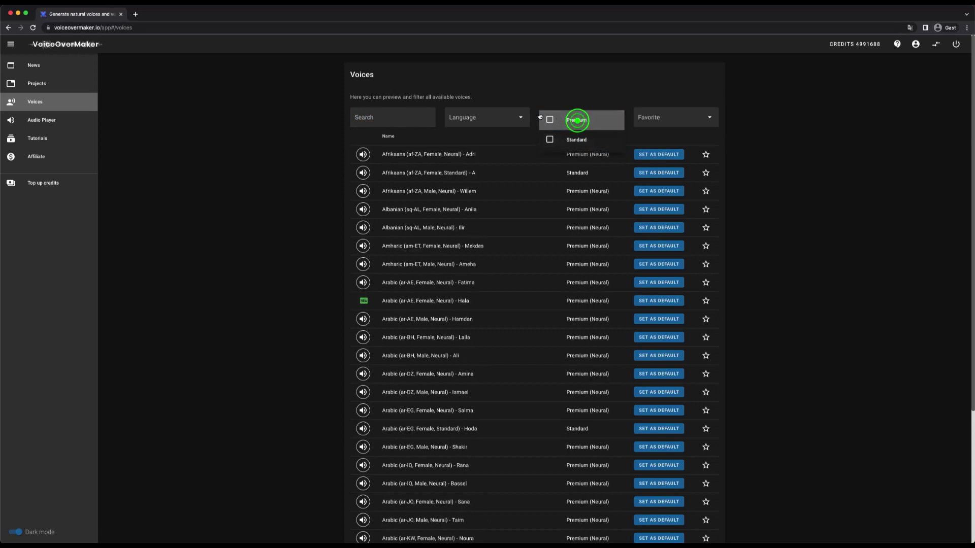
Filter the voices to German, browse them, then remove the language filter
{"action": "left_click", "coordinate": [494, 115]}
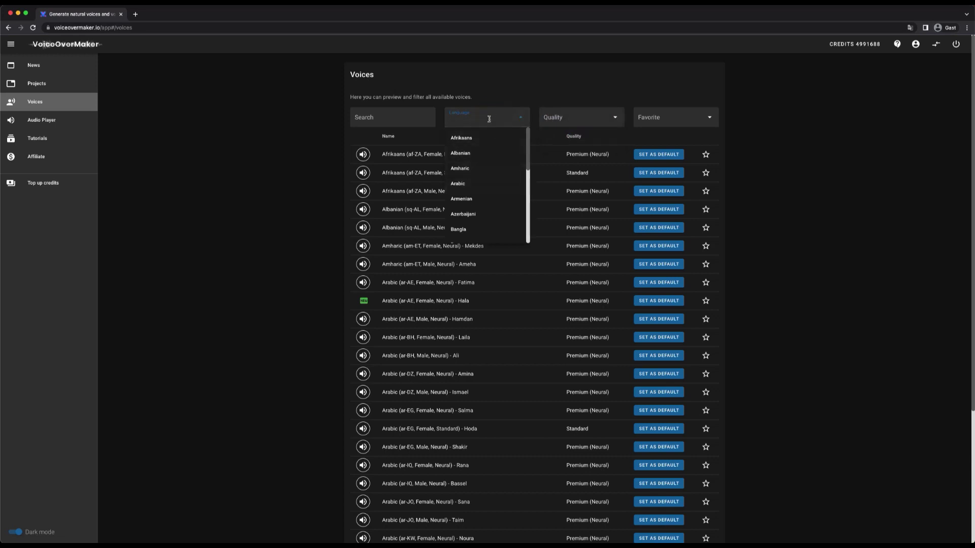
{"action": "type", "text": "germ"}
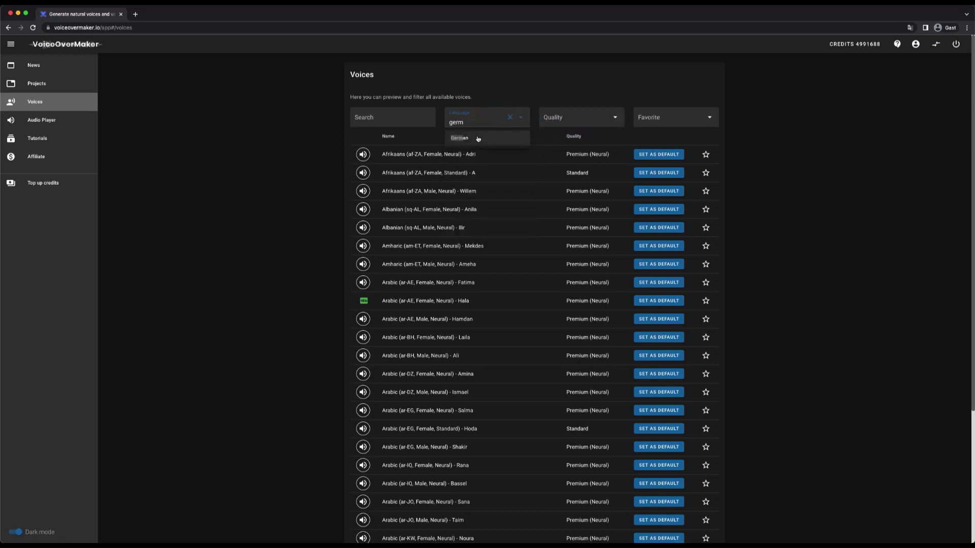
{"action": "left_click", "coordinate": [477, 136]}
{"action": "scroll", "coordinate": [471, 270], "scroll_direction": "down", "scroll_amount": 5}
{"action": "scroll", "coordinate": [471, 270], "scroll_direction": "up", "scroll_amount": 5}
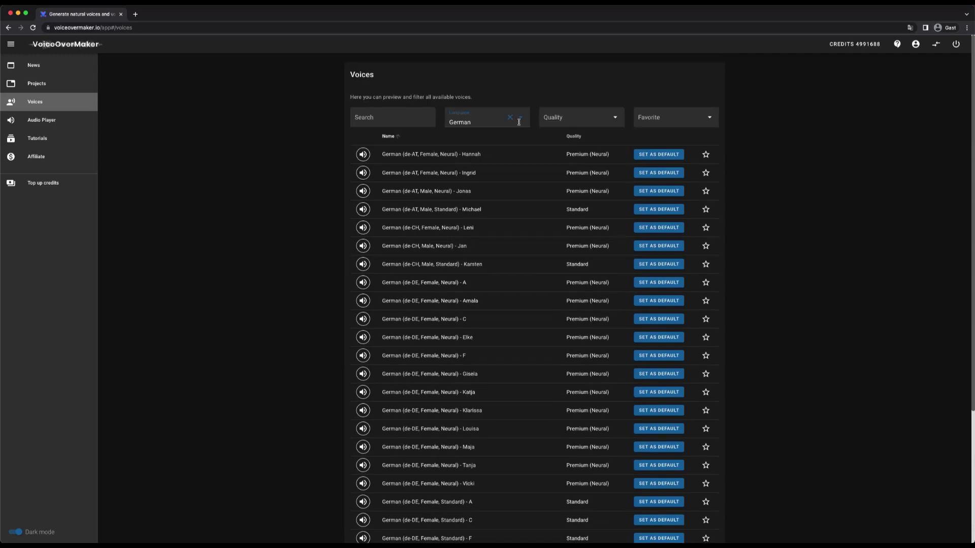
{"action": "left_click", "coordinate": [511, 119]}
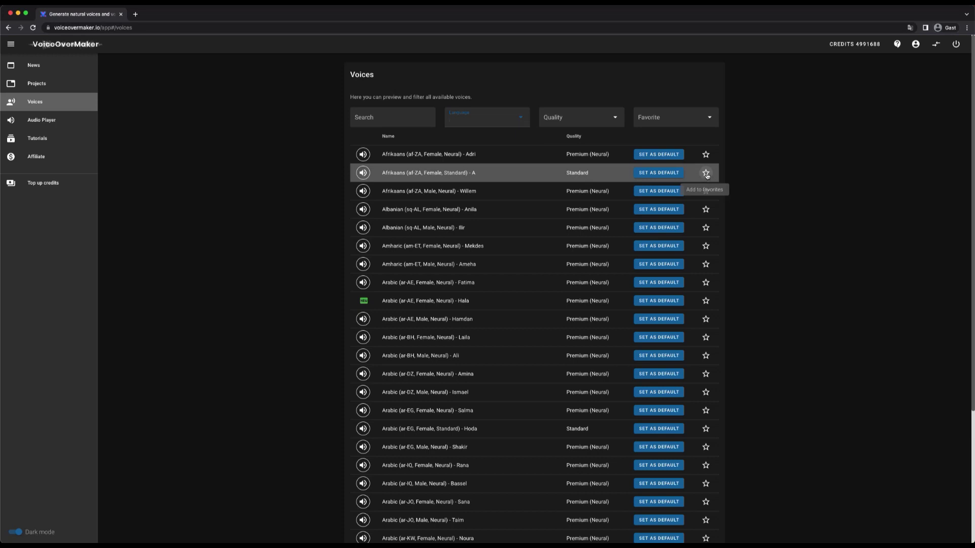
Visit the website Audio Player page, then bring up the four Tutorials videos
{"action": "left_click", "coordinate": [51, 121]}
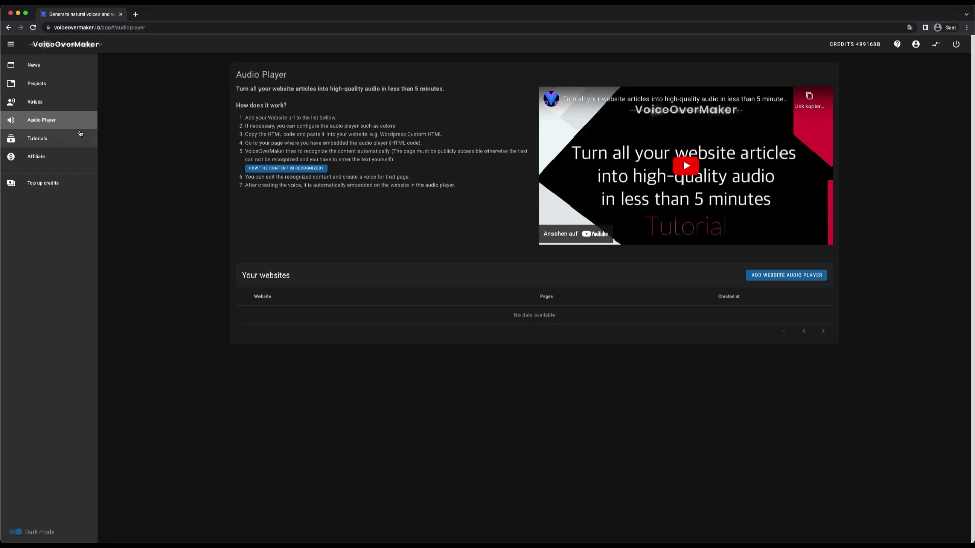
{"action": "left_click", "coordinate": [52, 141]}
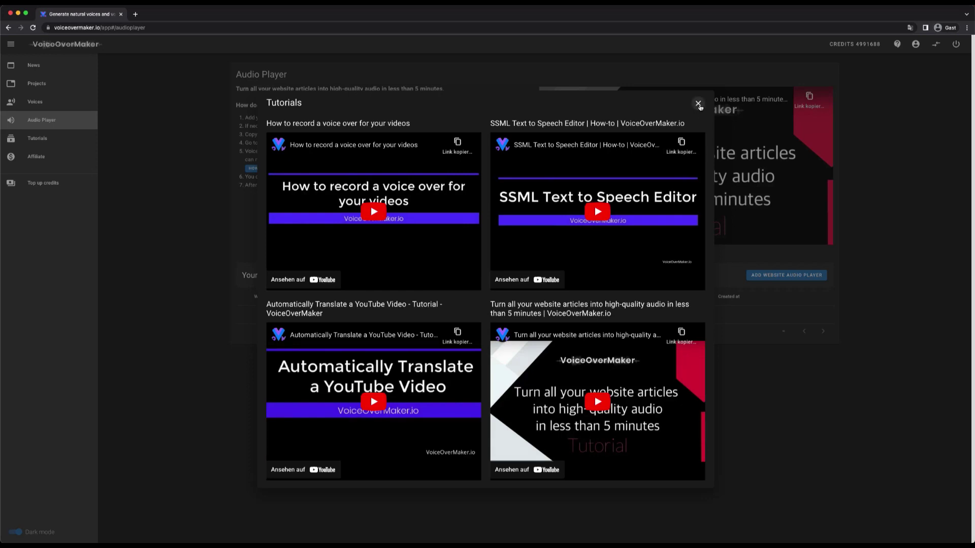
Close the tutorial videos, go to Top up credits, and check the account's usage history
{"action": "left_click", "coordinate": [698, 104]}
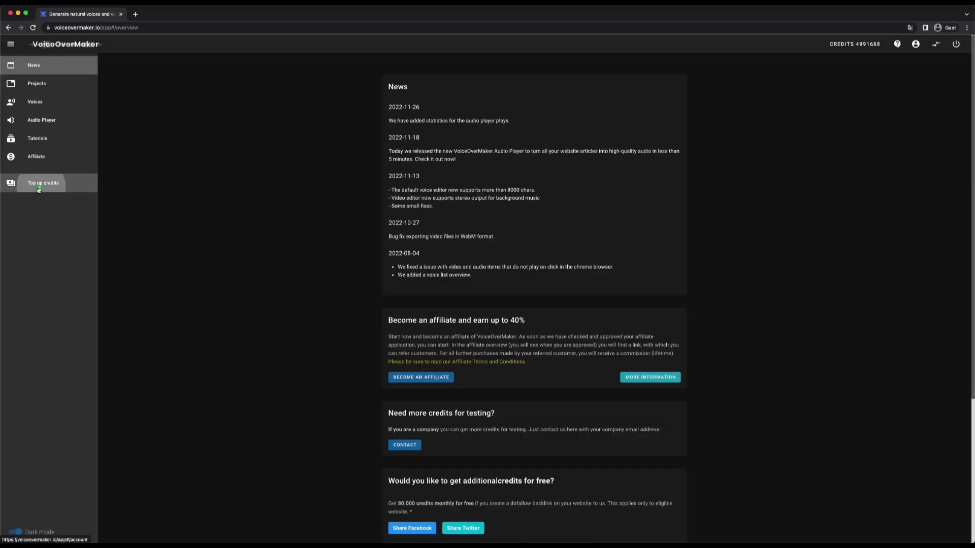
{"action": "left_click", "coordinate": [43, 183]}
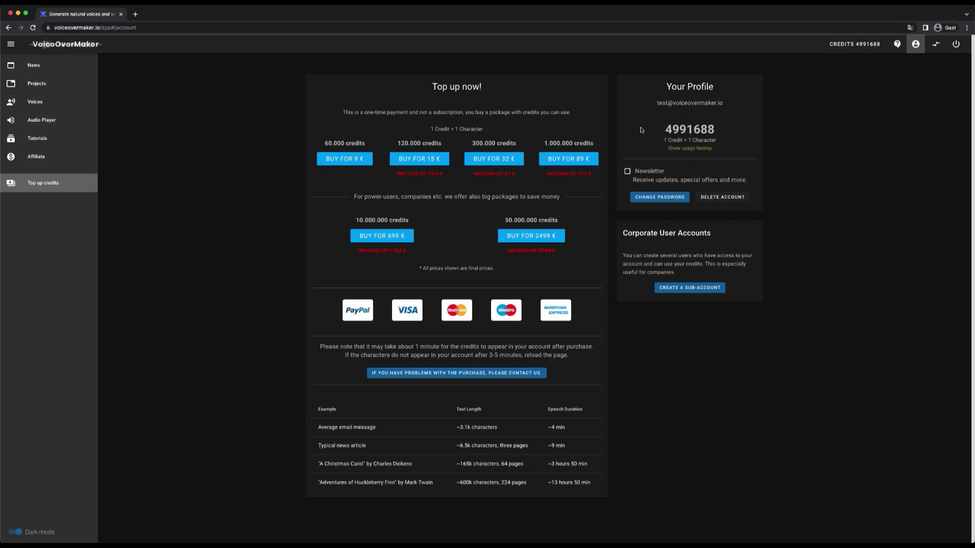
{"action": "left_click", "coordinate": [687, 149]}
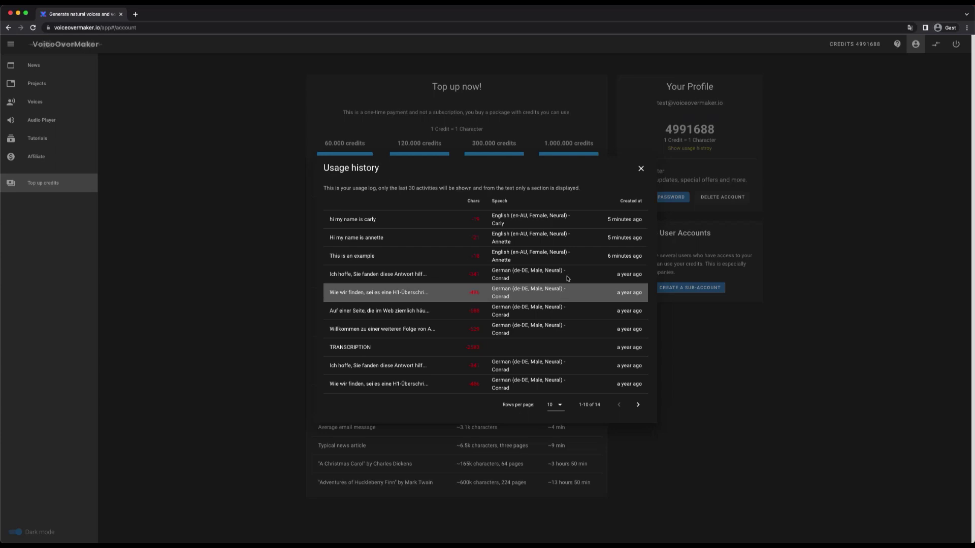
{"action": "left_click", "coordinate": [669, 245]}
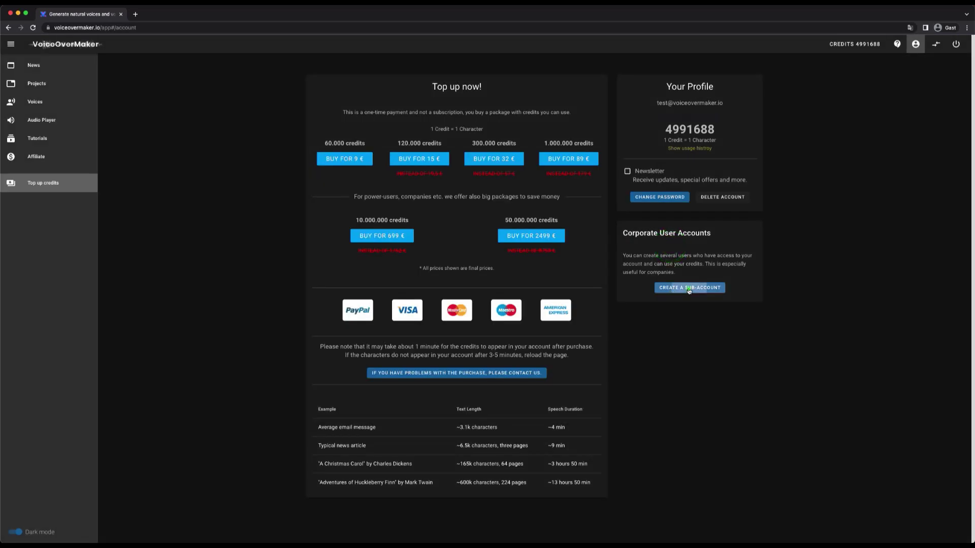
Preview the Create a Sub-Account dialog and the Support request form, dismissing both
{"action": "left_click", "coordinate": [689, 288]}
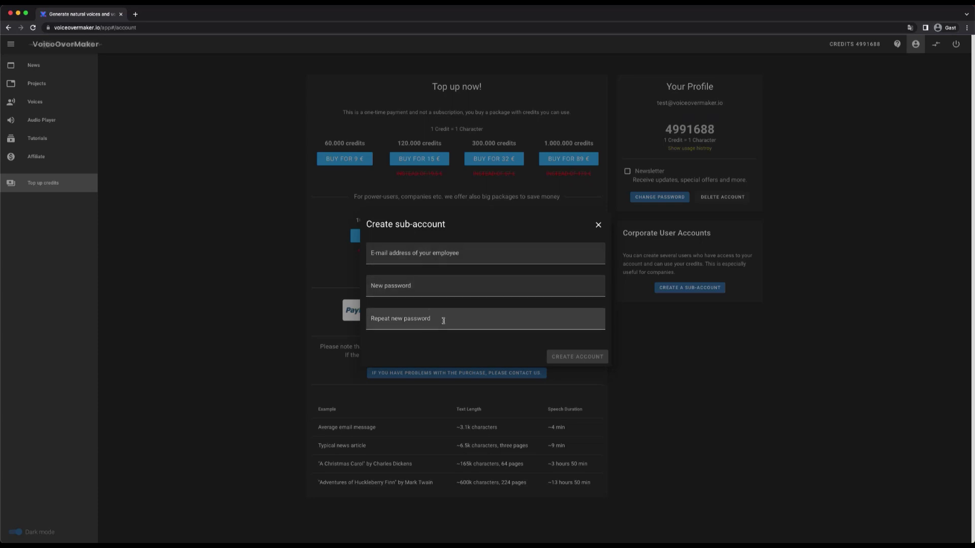
{"action": "key", "text": "Escape"}
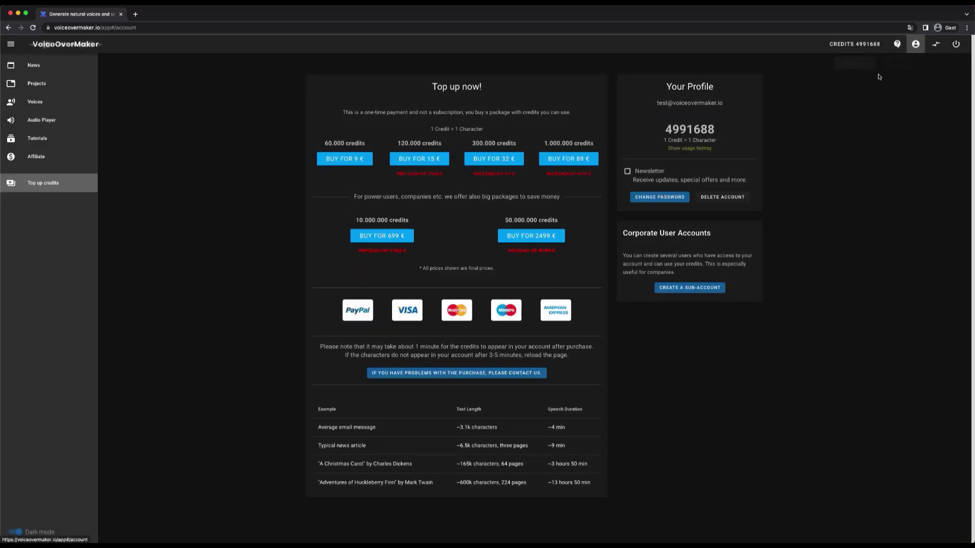
{"action": "left_click", "coordinate": [897, 45]}
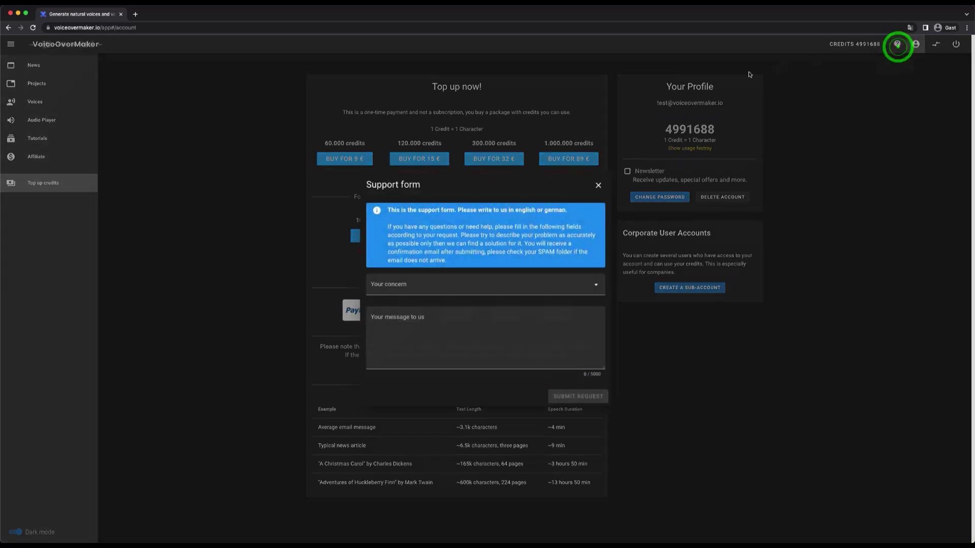
{"action": "left_click", "coordinate": [600, 182]}
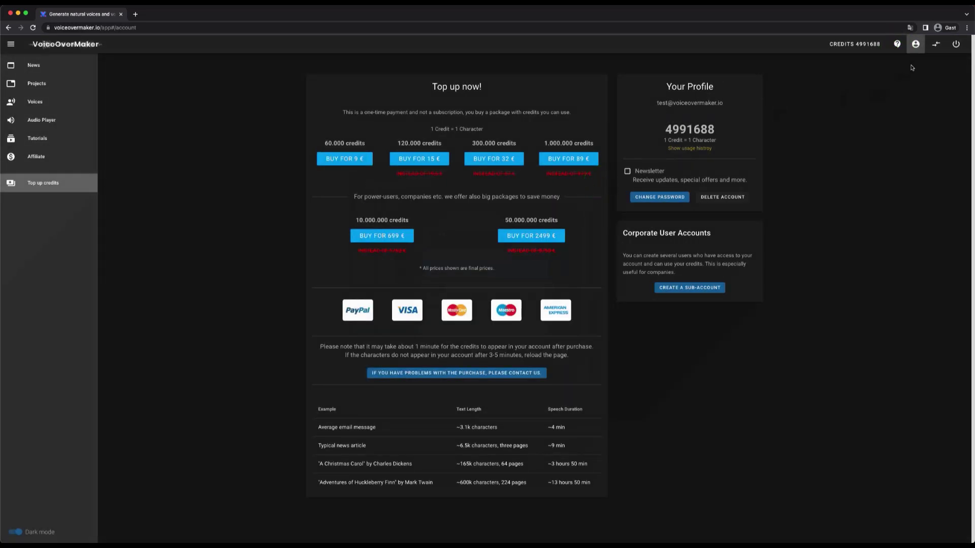